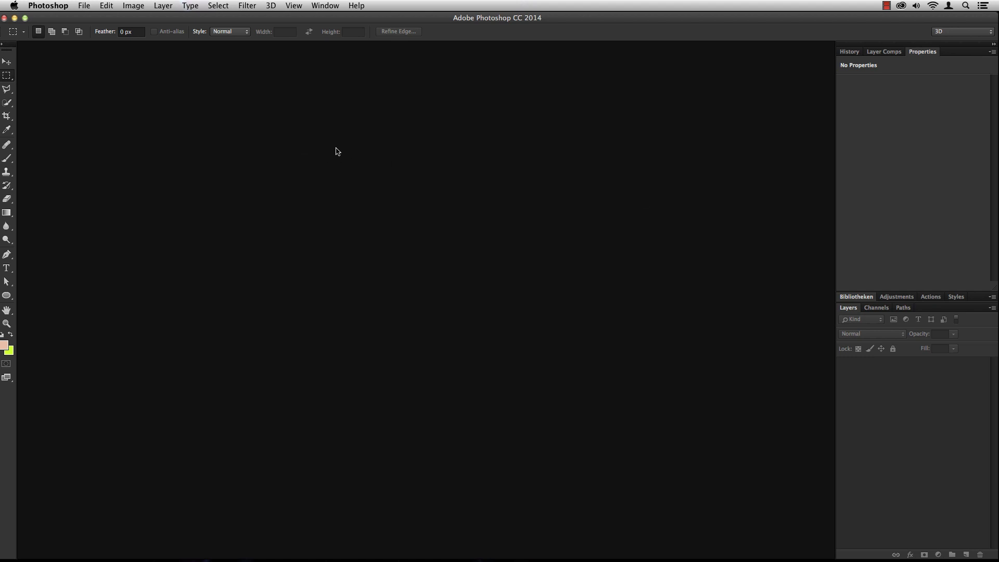
Step: Open the LadyOfTheFlies_8027308 JPEG photo from the Files folder
{"action": "key", "text": "super+o"}
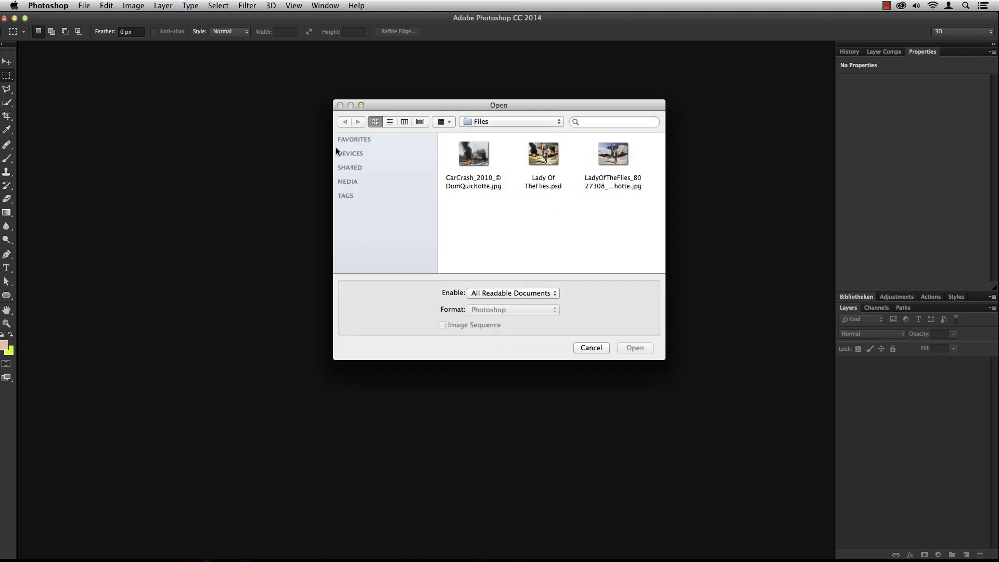
{"action": "left_click", "coordinate": [622, 156]}
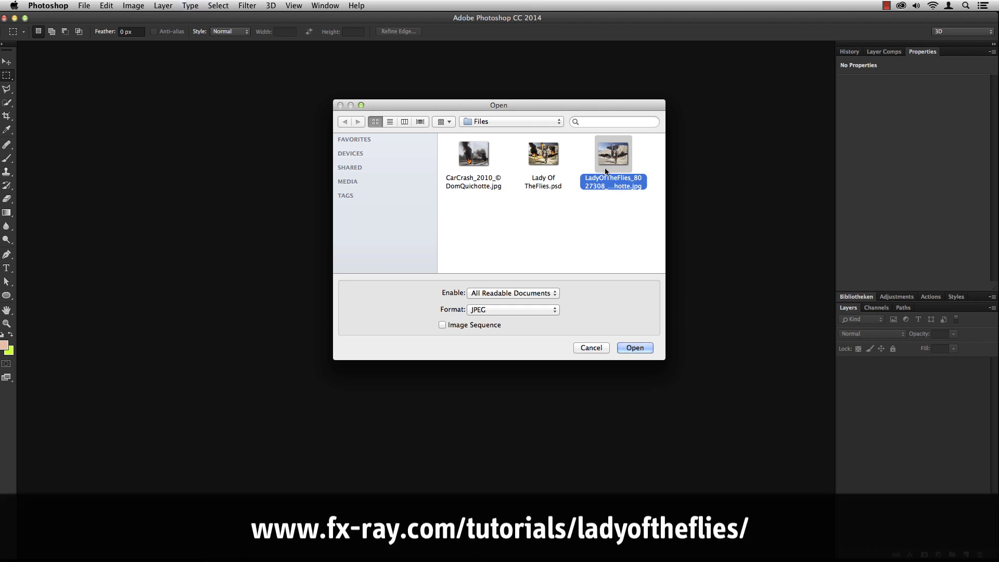
{"action": "left_click", "coordinate": [635, 347]}
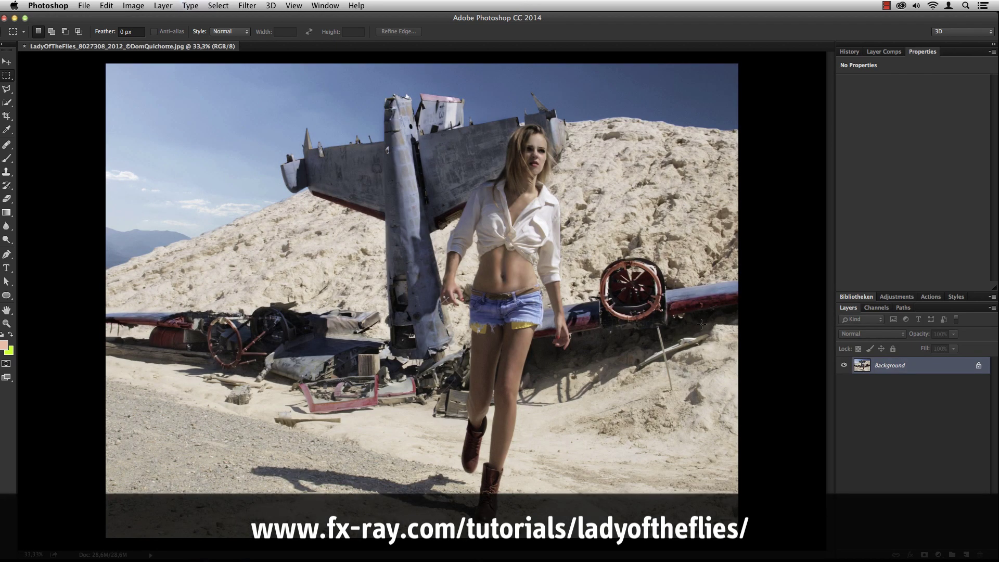
{"action": "left_click", "coordinate": [242, 5]}
{"action": "mouse_move", "coordinate": [292, 178]}
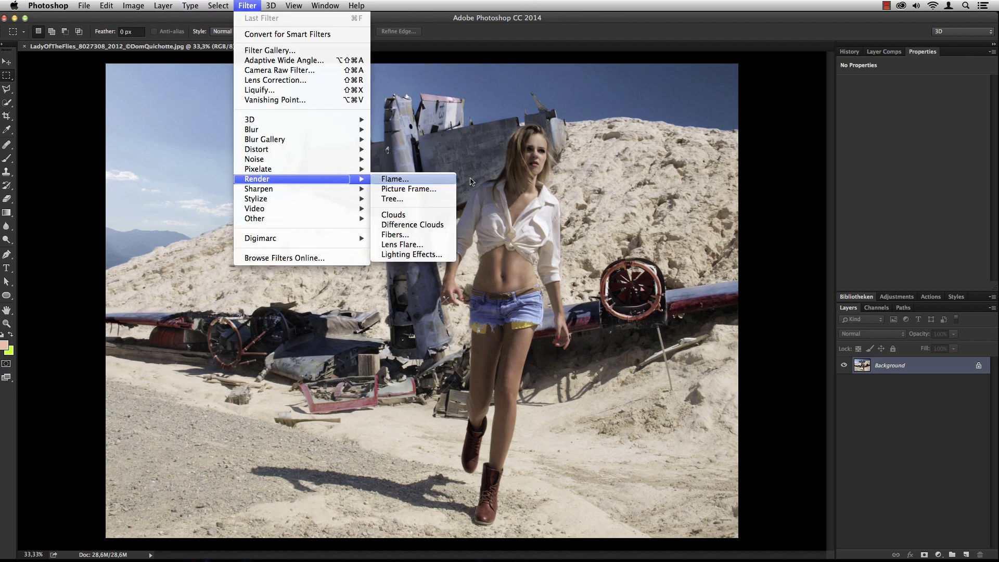
{"action": "left_click", "coordinate": [432, 201]}
{"action": "left_click", "coordinate": [594, 169]}
Step: Examine the scripted pattern types offered by the Fill command, without applying a fill
{"action": "left_click", "coordinate": [122, 7]}
{"action": "mouse_move", "coordinate": [108, 6]}
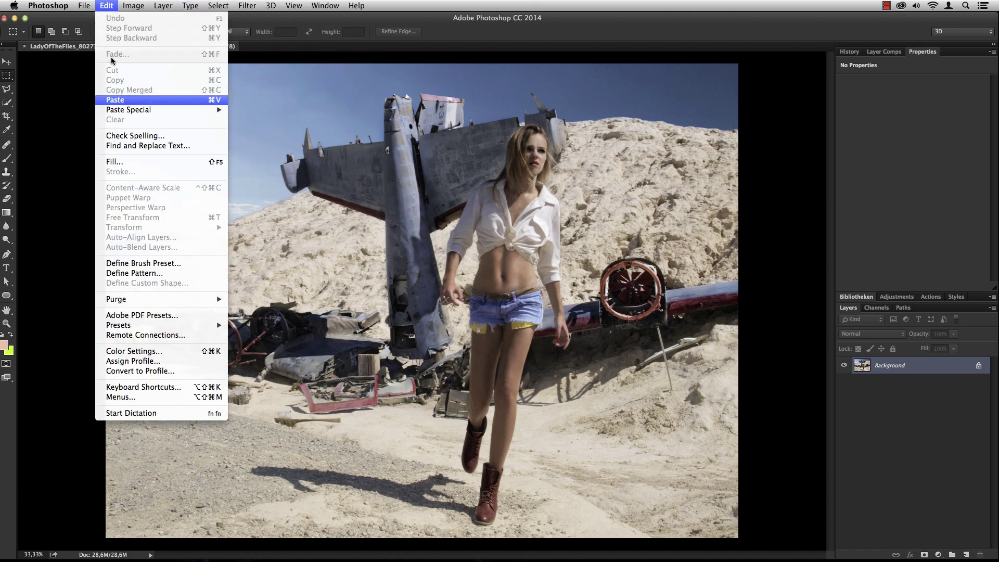
{"action": "left_click", "coordinate": [151, 162]}
{"action": "left_click", "coordinate": [262, 170]}
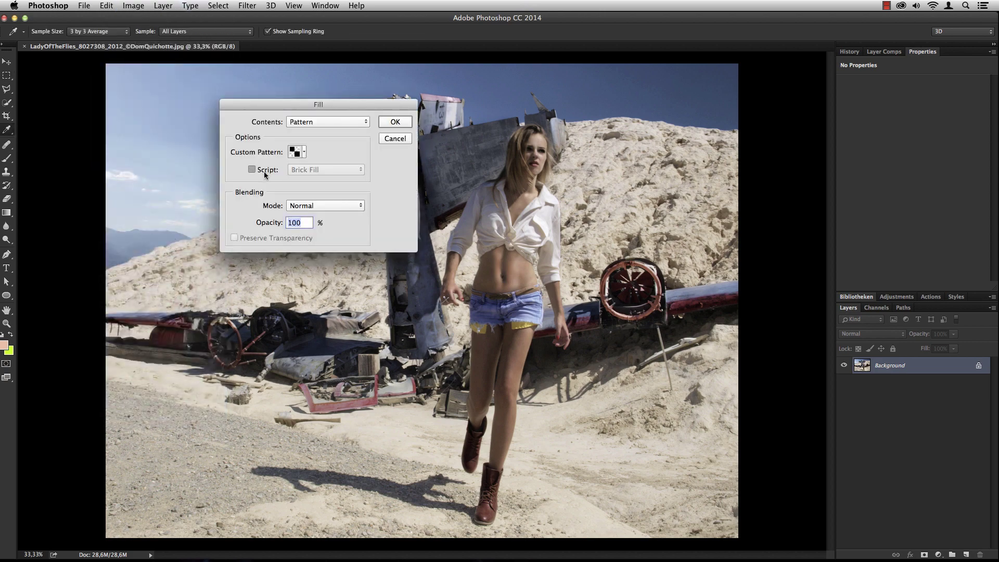
{"action": "left_click", "coordinate": [264, 171]}
{"action": "left_click", "coordinate": [326, 170]}
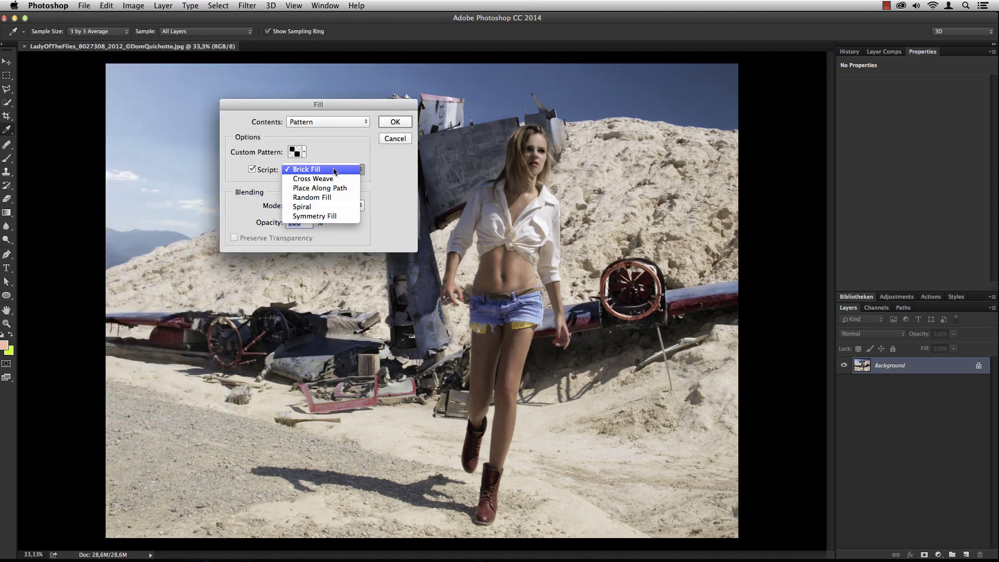
{"action": "left_click", "coordinate": [376, 167]}
{"action": "left_click", "coordinate": [397, 139]}
{"action": "left_click", "coordinate": [244, 3]}
{"action": "mouse_move", "coordinate": [318, 178]}
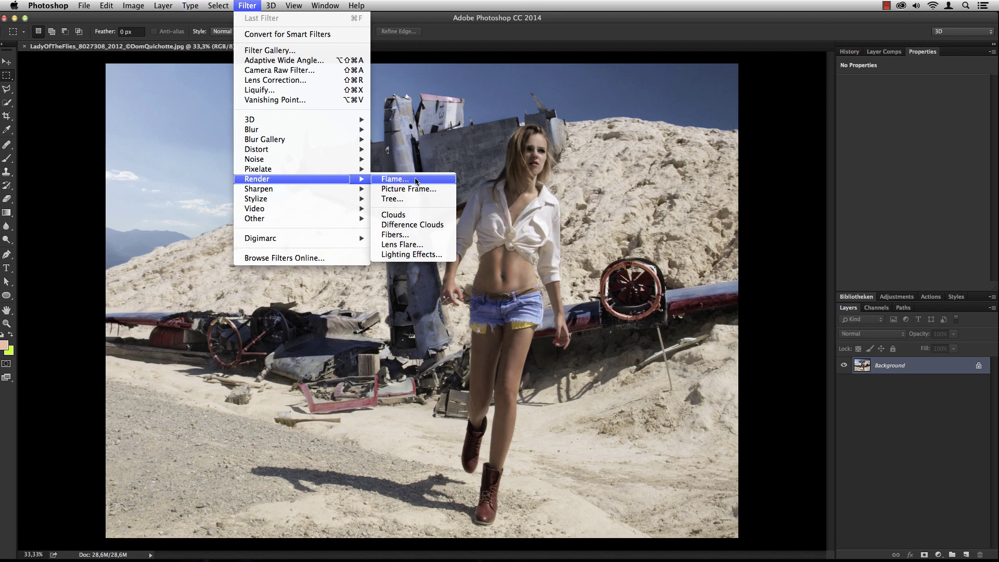
{"action": "left_click", "coordinate": [761, 204]}
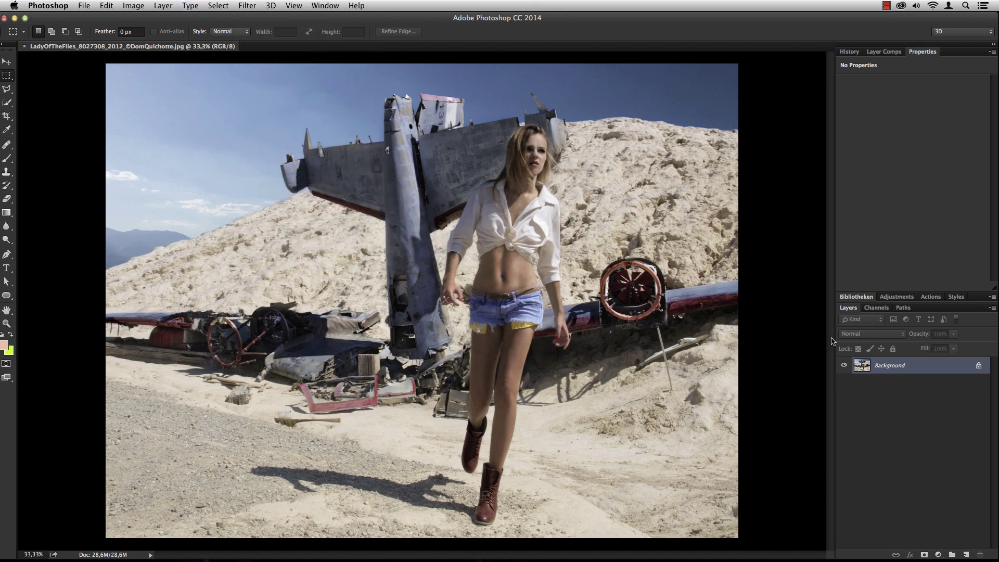
Step: Add an empty layer above the photo and begin a pen work path along the far-left engine
{"action": "left_click", "coordinate": [966, 554]}
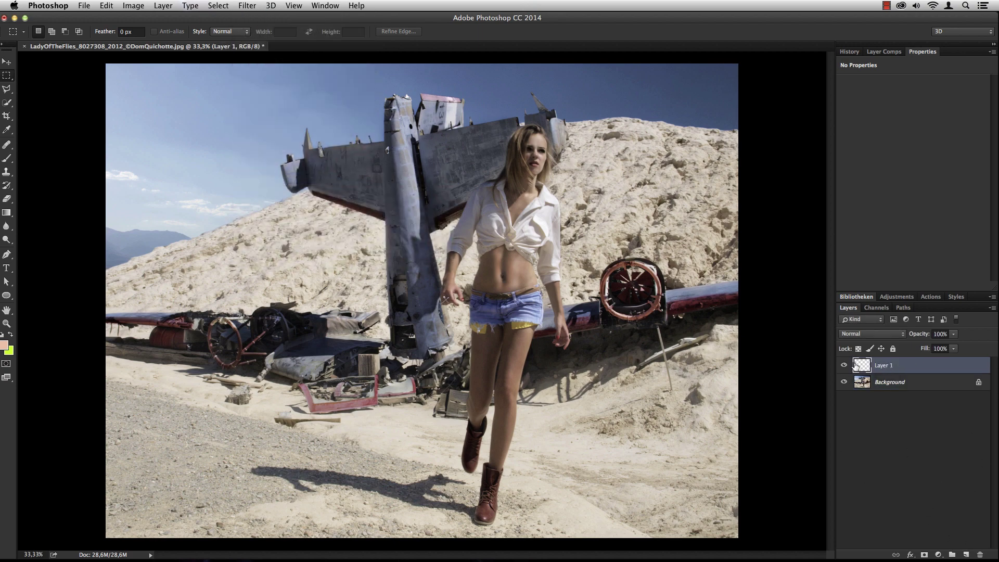
{"action": "left_click", "coordinate": [904, 307]}
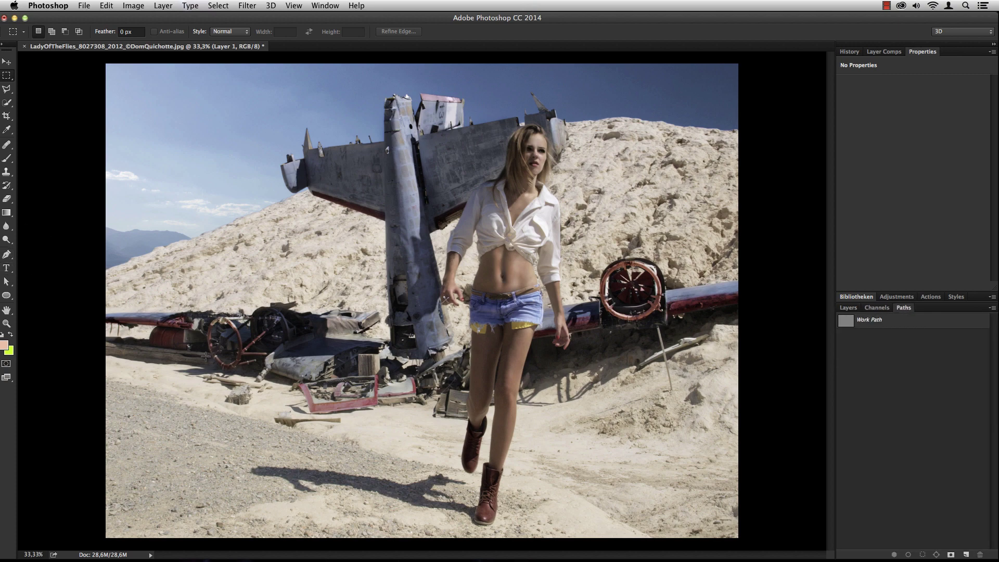
{"action": "left_click", "coordinate": [7, 255]}
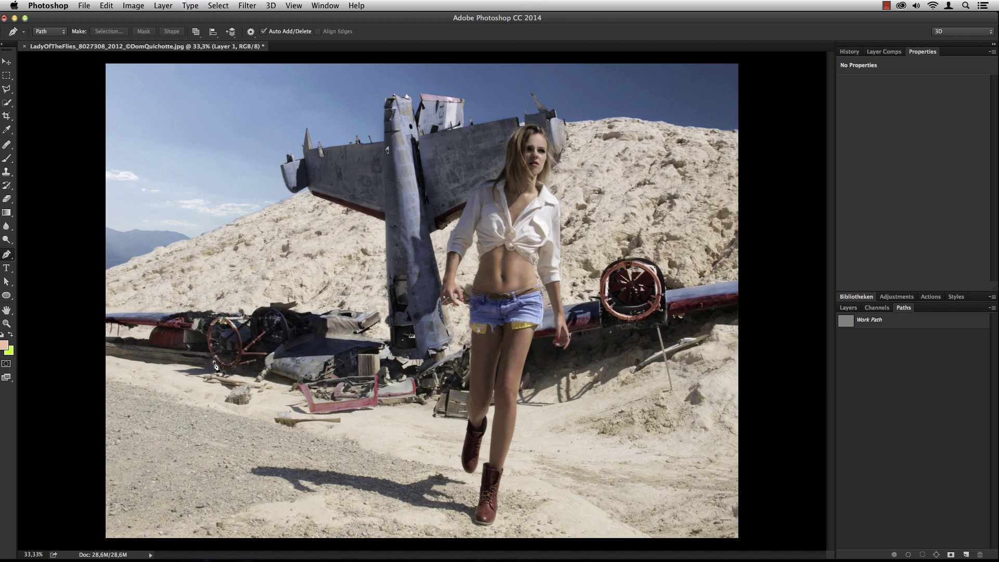
{"action": "mouse_move", "coordinate": [213, 361]}
{"action": "left_mouse_down"}
{"action": "mouse_move", "coordinate": [212, 322]}
{"action": "mouse_move", "coordinate": [249, 317]}
{"action": "mouse_move", "coordinate": [298, 346]}
{"action": "left_mouse_up"}
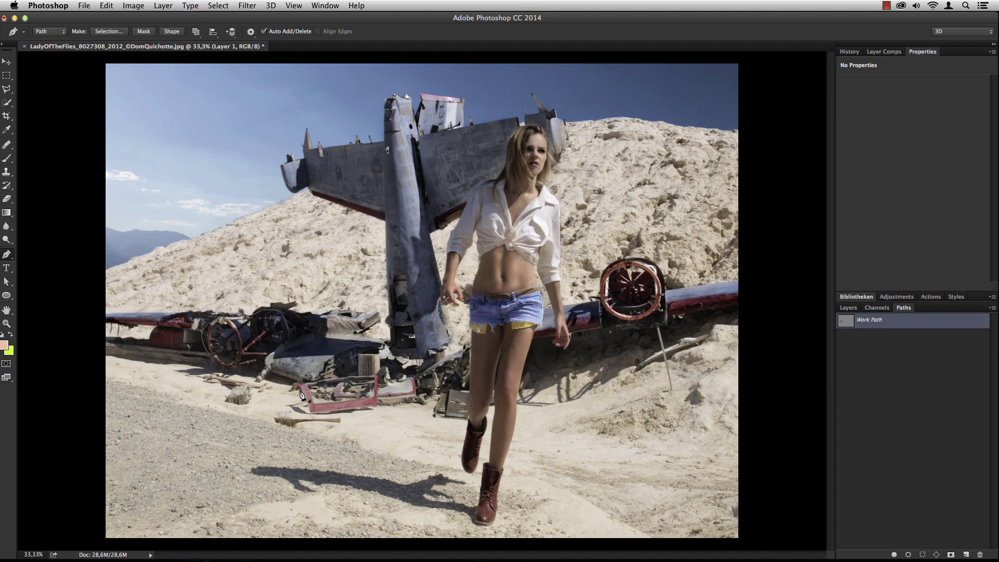
Step: Draw an open pen subpath across the wreckage just above the red frame on the ground
{"action": "left_click", "coordinate": [299, 382]}
{"action": "left_click", "coordinate": [322, 378]}
{"action": "left_click", "coordinate": [351, 376]}
{"action": "left_click", "coordinate": [363, 373]}
{"action": "left_click", "coordinate": [363, 359]}
{"action": "left_click", "coordinate": [372, 354]}
{"action": "left_click", "coordinate": [382, 361]}
{"action": "left_click", "coordinate": [390, 368]}
Step: Draw a short pen subpath at the base of the upright fuselage
{"action": "mouse_move", "coordinate": [393, 345]}
{"action": "left_mouse_down"}
{"action": "mouse_move", "coordinate": [413, 321]}
{"action": "mouse_move", "coordinate": [408, 297]}
{"action": "left_mouse_up"}
{"action": "left_click", "coordinate": [395, 327]}
{"action": "left_click", "coordinate": [407, 325]}
{"action": "left_click", "coordinate": [413, 324]}
{"action": "left_click", "coordinate": [408, 293]}
{"action": "left_click", "coordinate": [425, 286], "text": "super"}
Step: Draw a curved pen subpath around the lower rim of the round engine behind the woman's hand
{"action": "left_click_drag", "start_coordinate": [614, 269], "coordinate": [609, 273]}
{"action": "left_click_drag", "start_coordinate": [604, 284], "coordinate": [606, 303]}
{"action": "left_click", "coordinate": [616, 311]}
{"action": "left_click", "coordinate": [630, 317]}
{"action": "left_click", "coordinate": [646, 312]}
{"action": "left_click", "coordinate": [659, 297]}
{"action": "left_click", "coordinate": [666, 290]}
{"action": "left_click", "coordinate": [679, 290]}
Step: Draw a pen subpath over the top of the upright fuselage and the neighbouring tail piece
{"action": "left_click", "coordinate": [387, 135]}
{"action": "left_click", "coordinate": [390, 110]}
{"action": "left_click", "coordinate": [395, 95]}
{"action": "left_click", "coordinate": [407, 97]}
{"action": "left_click", "coordinate": [420, 132]}
{"action": "left_click", "coordinate": [429, 135]}
{"action": "left_click", "coordinate": [422, 97]}
{"action": "left_click", "coordinate": [439, 97]}
{"action": "left_click", "coordinate": [449, 98]}
Step: Start the Flame render filter on the empty layer with the flame type One Flame Along Path
{"action": "left_click", "coordinate": [848, 308]}
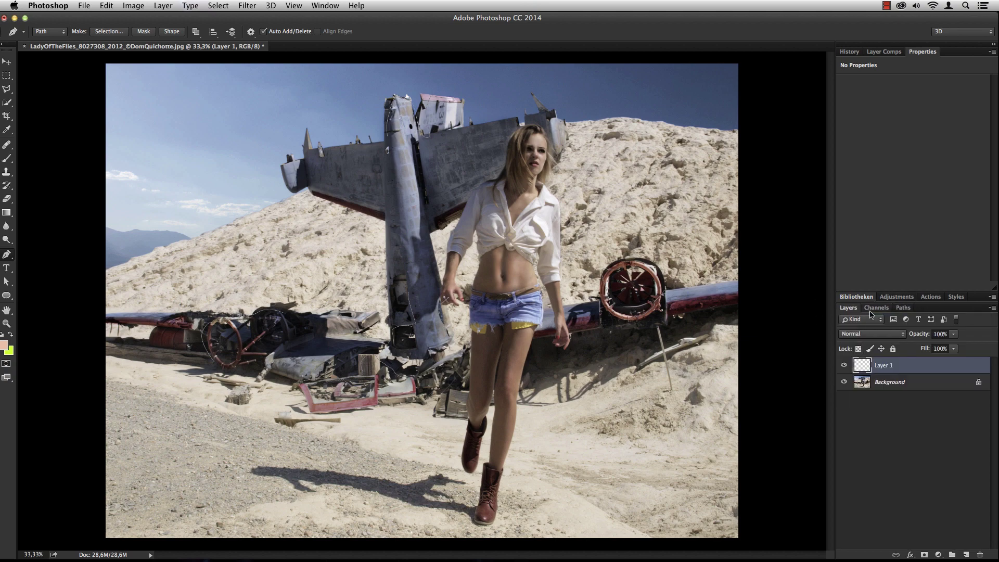
{"action": "left_click", "coordinate": [237, 7]}
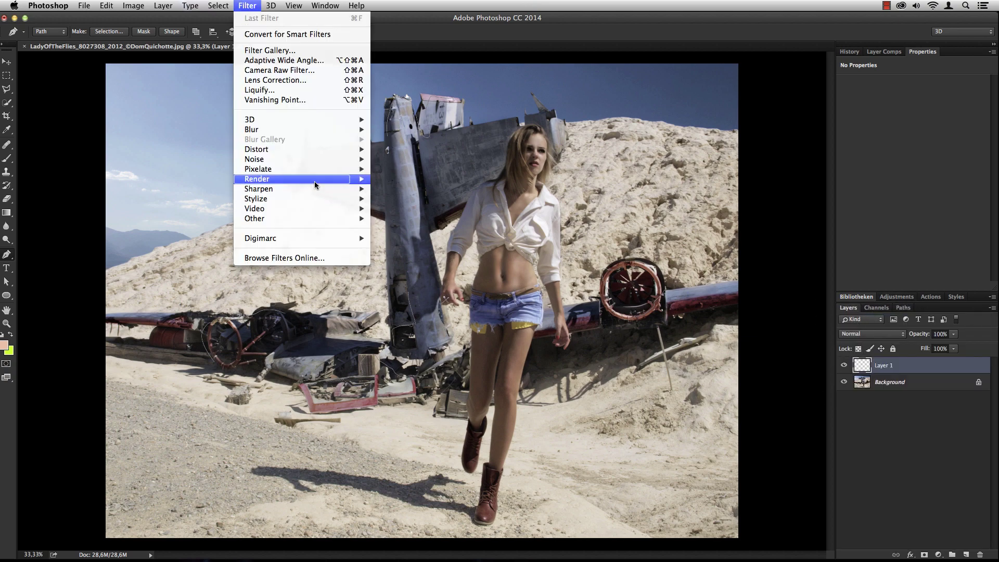
{"action": "left_click", "coordinate": [403, 183]}
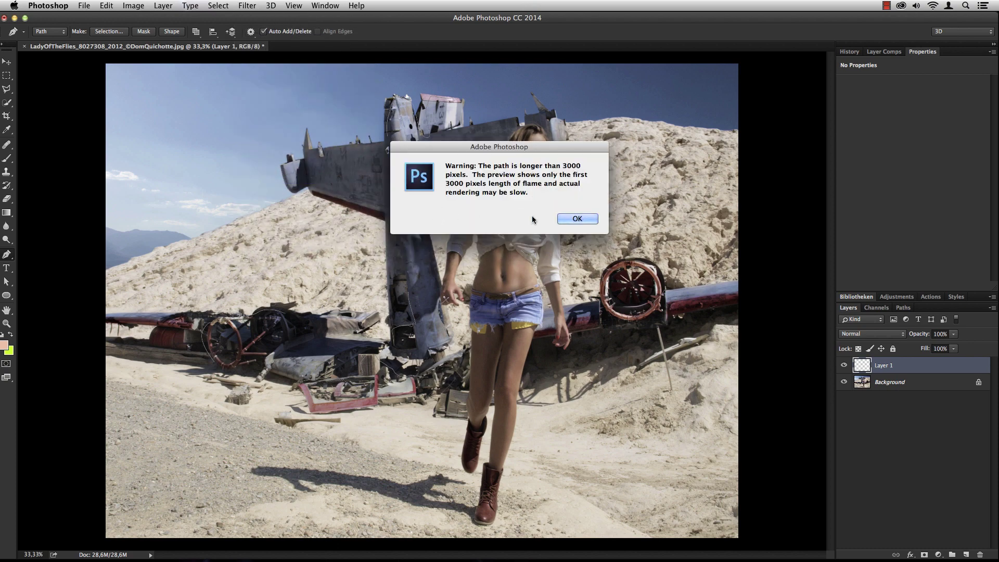
{"action": "left_click", "coordinate": [587, 217]}
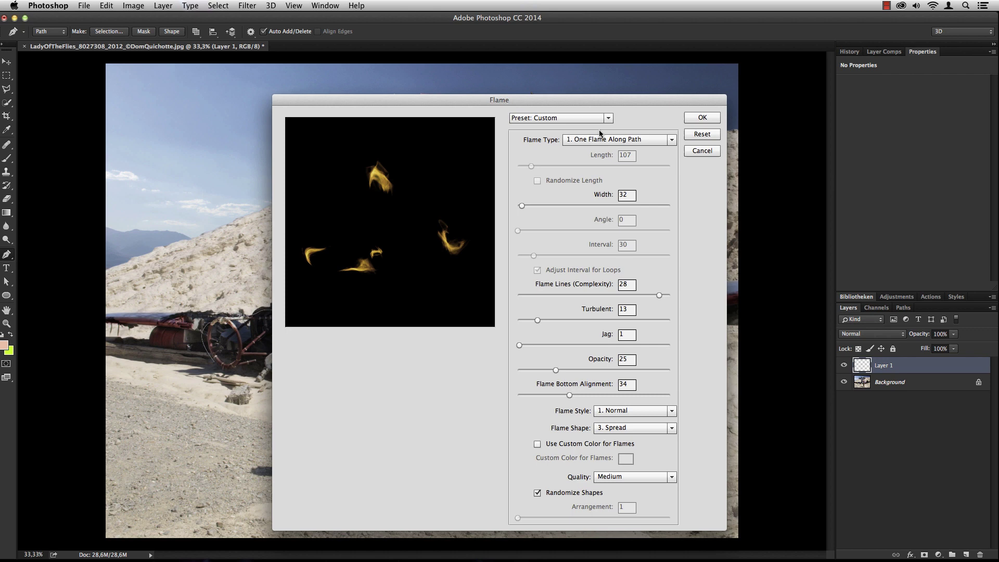
{"action": "left_click", "coordinate": [633, 141]}
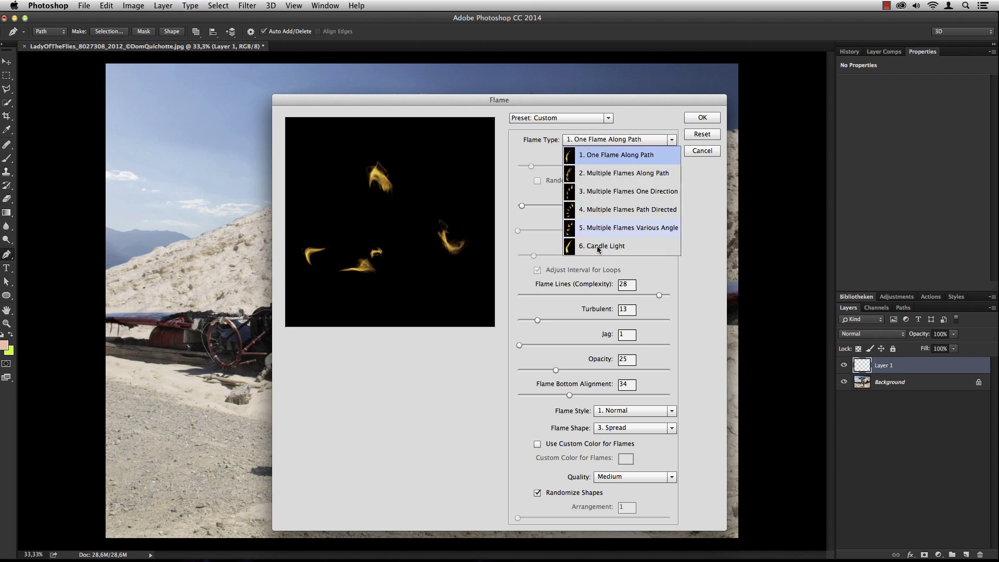
{"action": "left_click", "coordinate": [571, 119]}
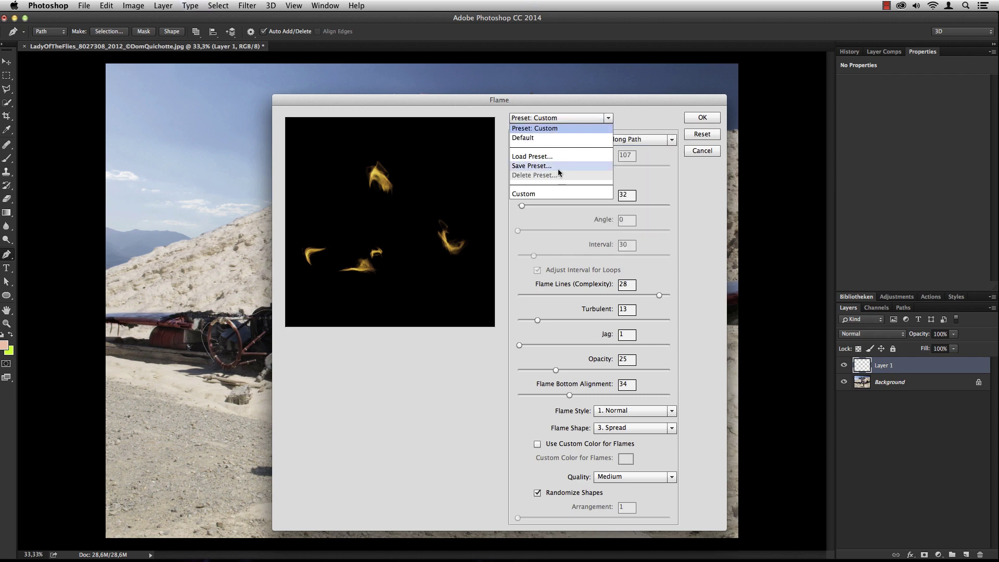
{"action": "left_click", "coordinate": [633, 119]}
{"action": "left_click", "coordinate": [638, 141]}
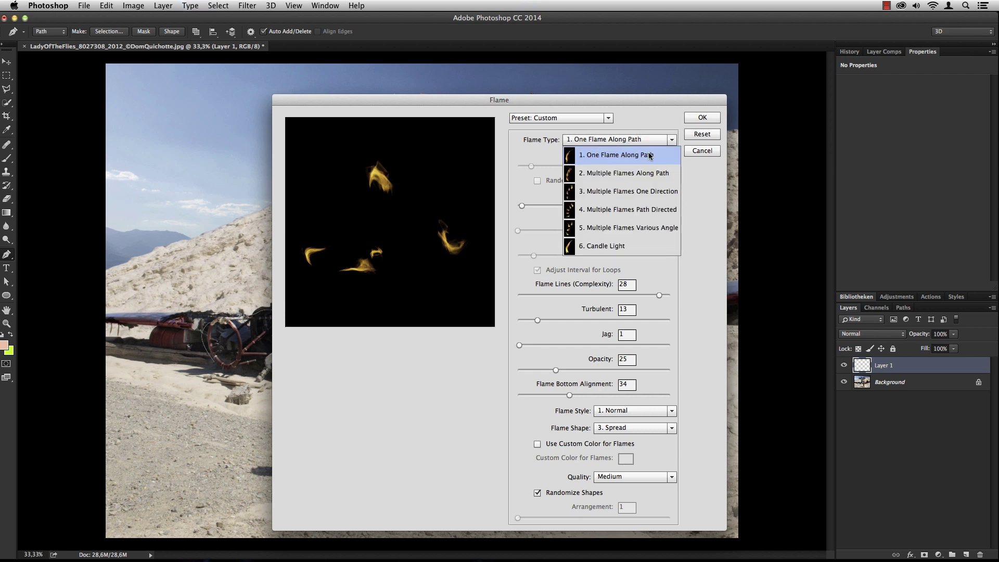
{"action": "left_click", "coordinate": [649, 156]}
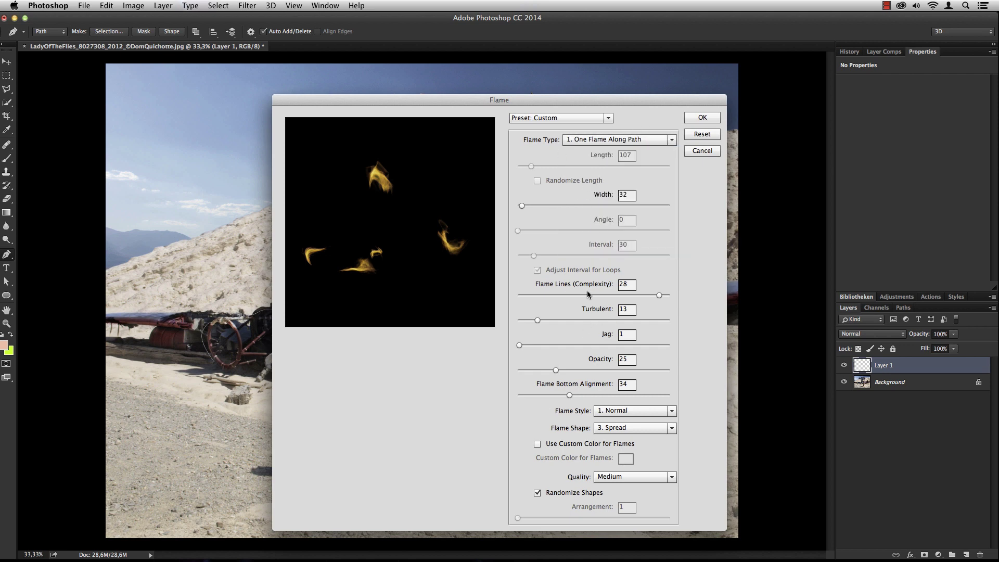
Step: Set the flame width to 65 and the flame bottom alignment to 15
{"action": "left_click_drag", "start_coordinate": [521, 206], "coordinate": [527, 206]}
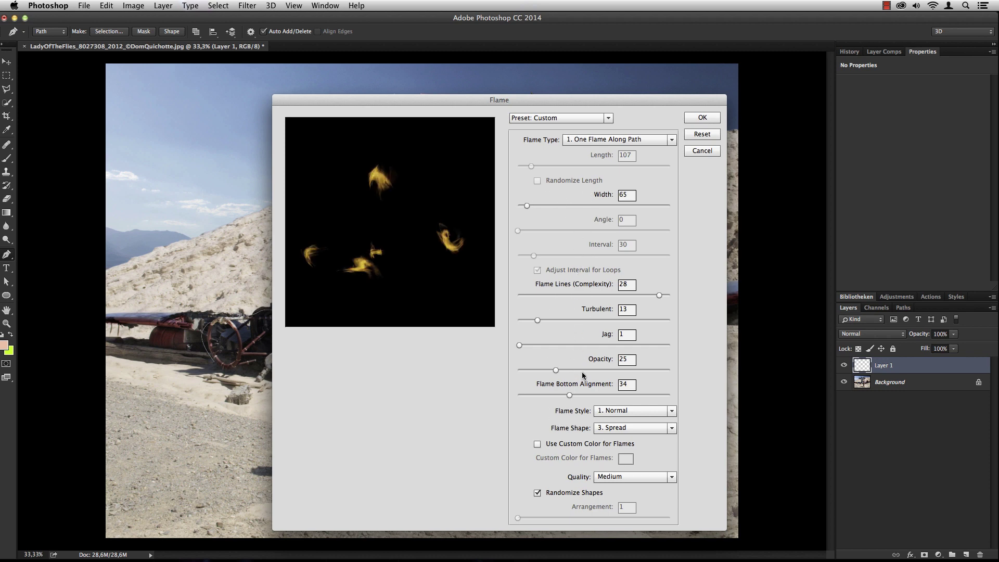
{"action": "left_click", "coordinate": [536, 395]}
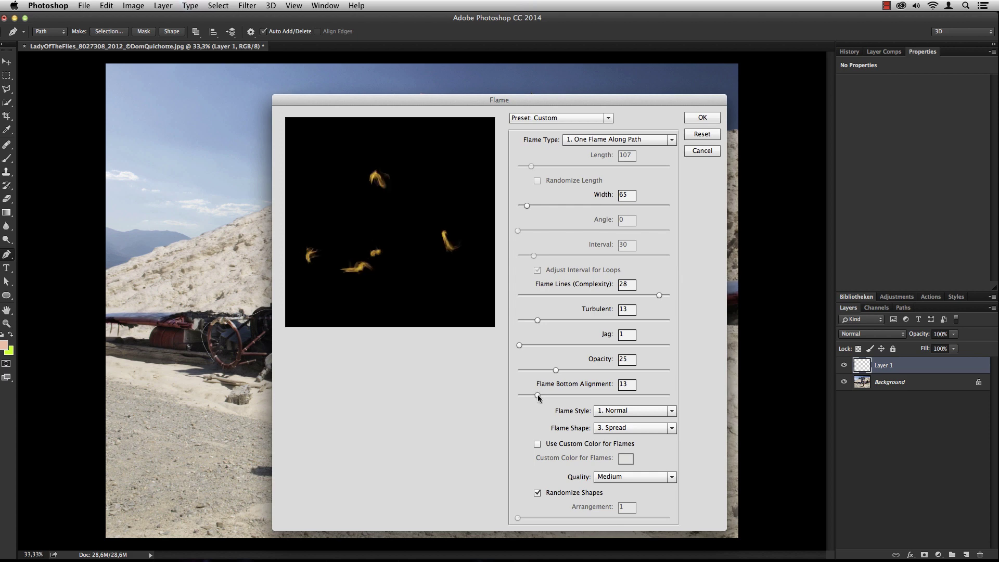
{"action": "left_click", "coordinate": [544, 394]}
Step: Set the flame shape to Parallel and the quality to Fine (Very Slow), and render the flames
{"action": "left_click", "coordinate": [671, 428]}
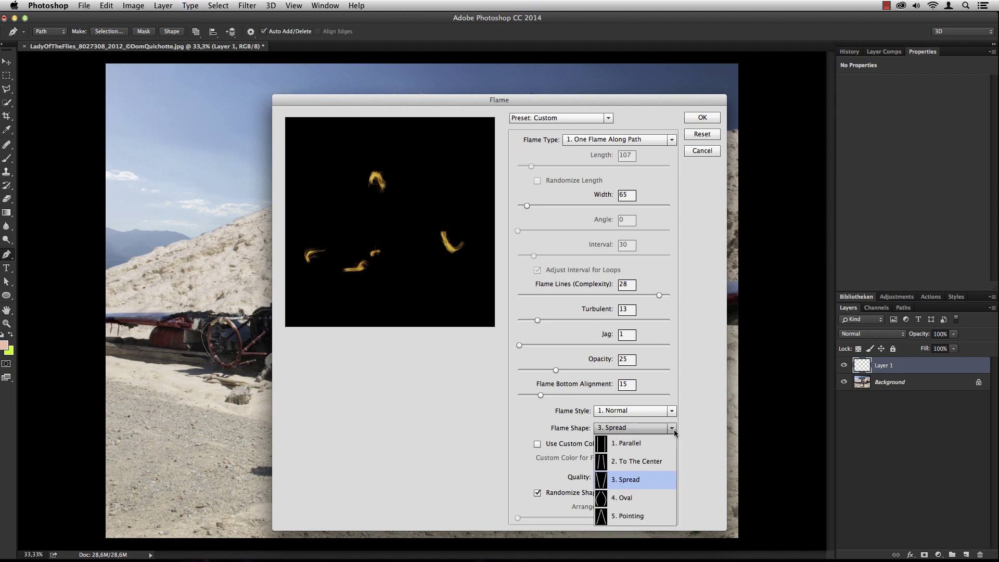
{"action": "left_click", "coordinate": [643, 442]}
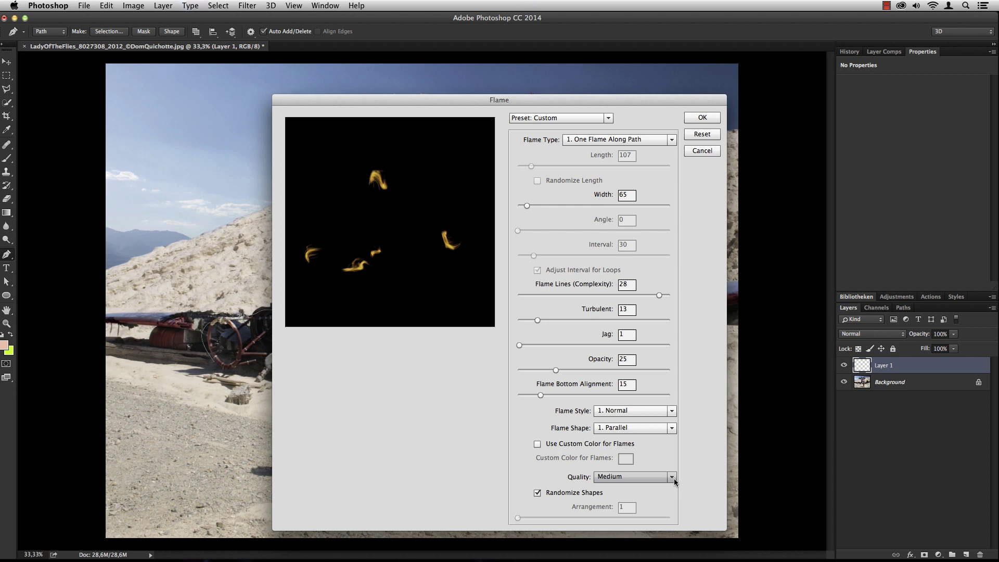
{"action": "left_click", "coordinate": [662, 477]}
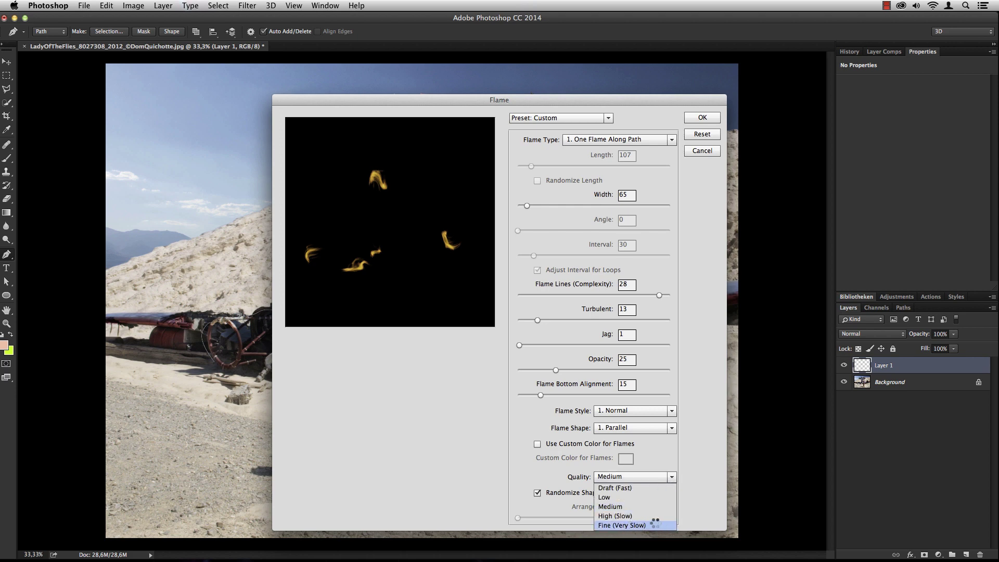
{"action": "left_click", "coordinate": [621, 525]}
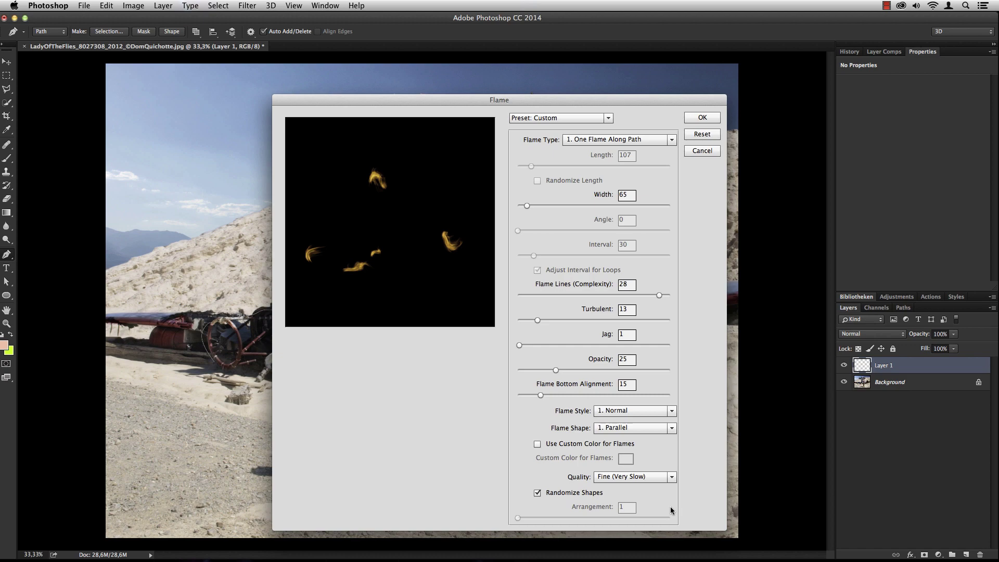
{"action": "left_click", "coordinate": [700, 117]}
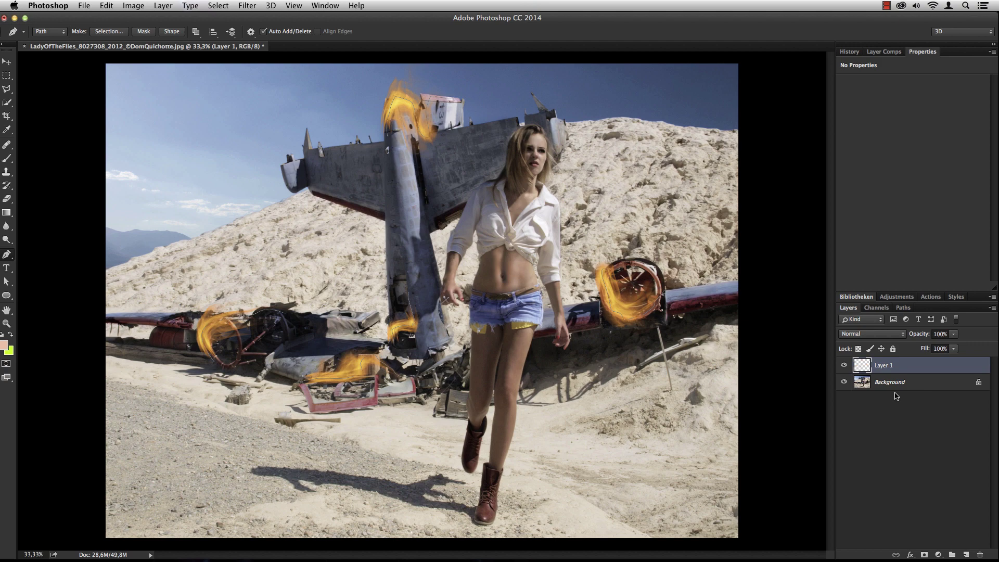
Step: Deselect the work path and return to the flame layer
{"action": "left_click", "coordinate": [908, 383]}
{"action": "left_click", "coordinate": [903, 364]}
{"action": "left_click", "coordinate": [902, 308]}
{"action": "left_click", "coordinate": [851, 308]}
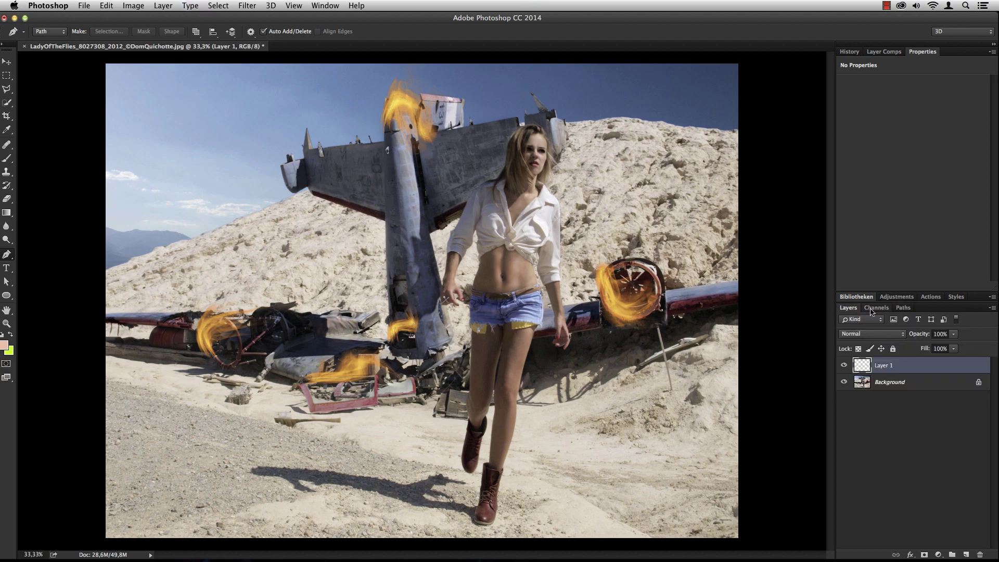
Step: Set the flame layer's blend mode to Screen and check the flames across the wreckage
{"action": "left_click_drag", "start_coordinate": [646, 310], "coordinate": [717, 308]}
{"action": "scroll", "coordinate": [717, 308], "scroll_direction": "up", "scroll_amount": 3}
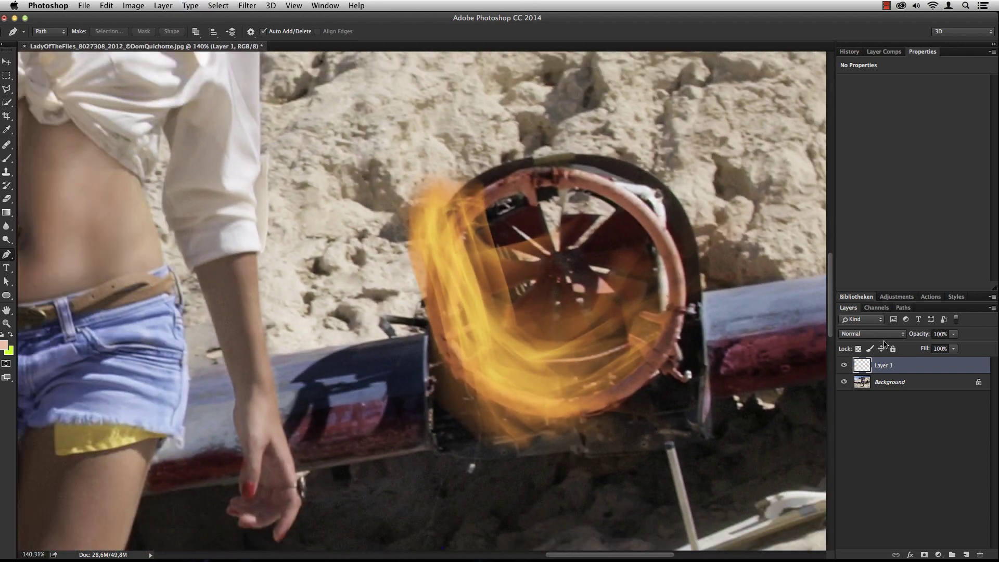
{"action": "left_click", "coordinate": [874, 335]}
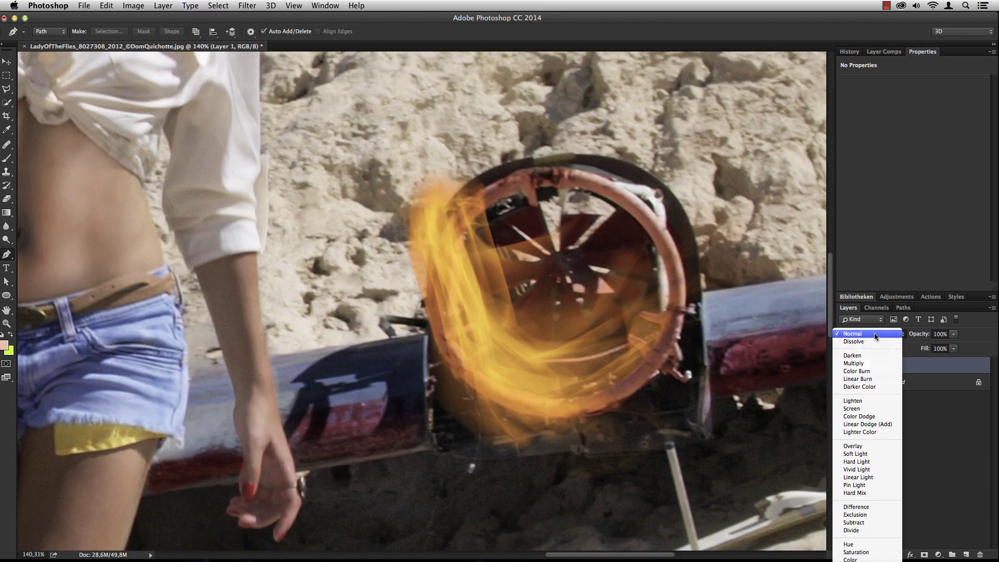
{"action": "left_click", "coordinate": [867, 409]}
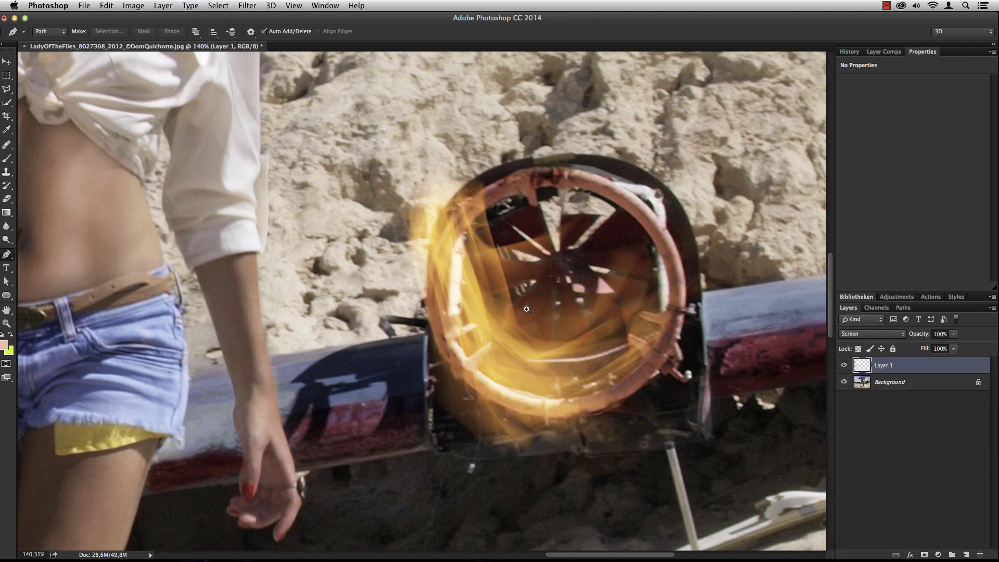
{"action": "left_click_drag", "start_coordinate": [499, 305], "coordinate": [442, 320]}
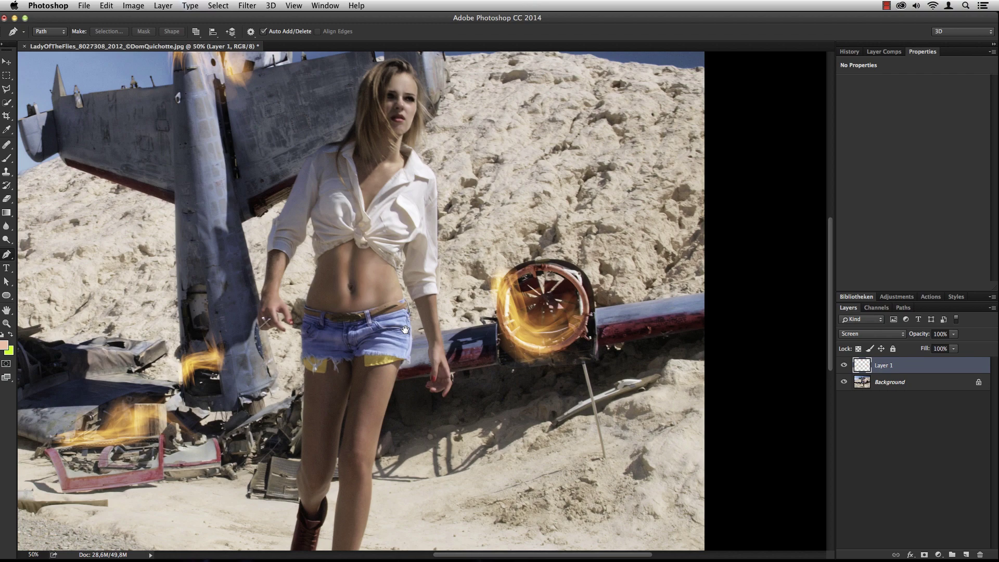
{"action": "left_click_drag", "start_coordinate": [268, 371], "coordinate": [491, 280]}
{"action": "left_click_drag", "start_coordinate": [491, 280], "coordinate": [474, 287]}
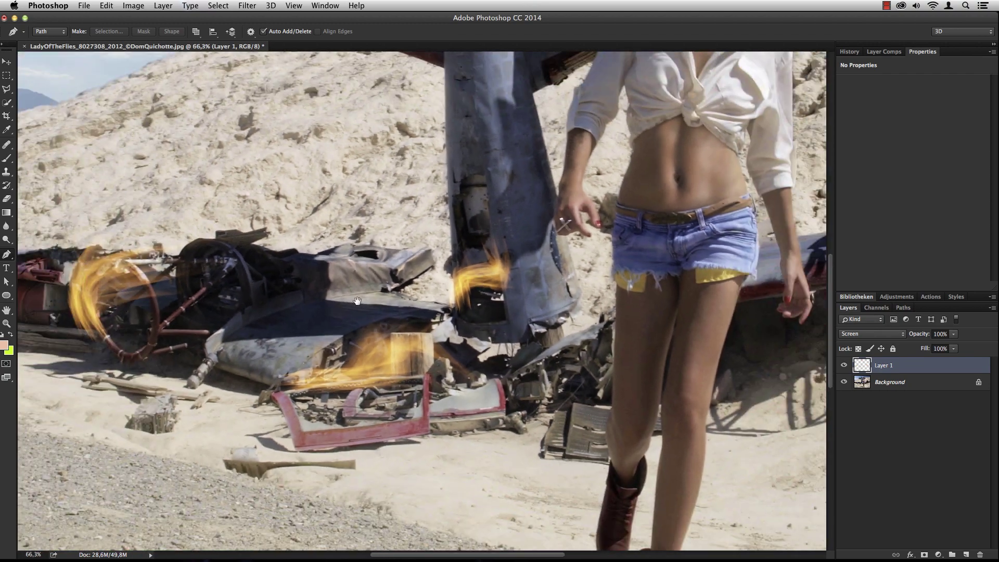
{"action": "left_click_drag", "start_coordinate": [295, 291], "coordinate": [292, 409]}
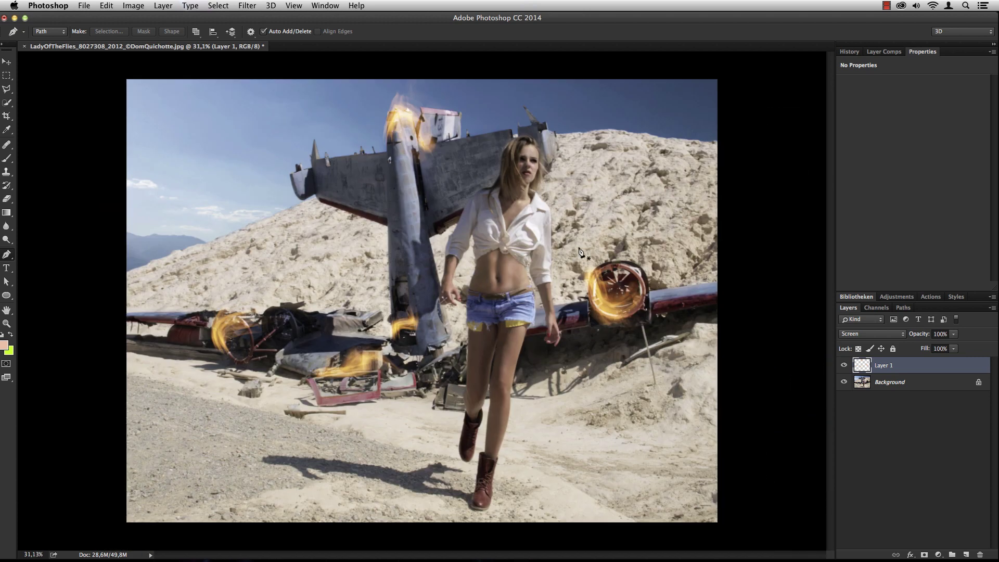
Step: Add a new layer above the first flame layer, activate the work path and open the Flame filter
{"action": "left_click_drag", "start_coordinate": [434, 308], "coordinate": [458, 318]}
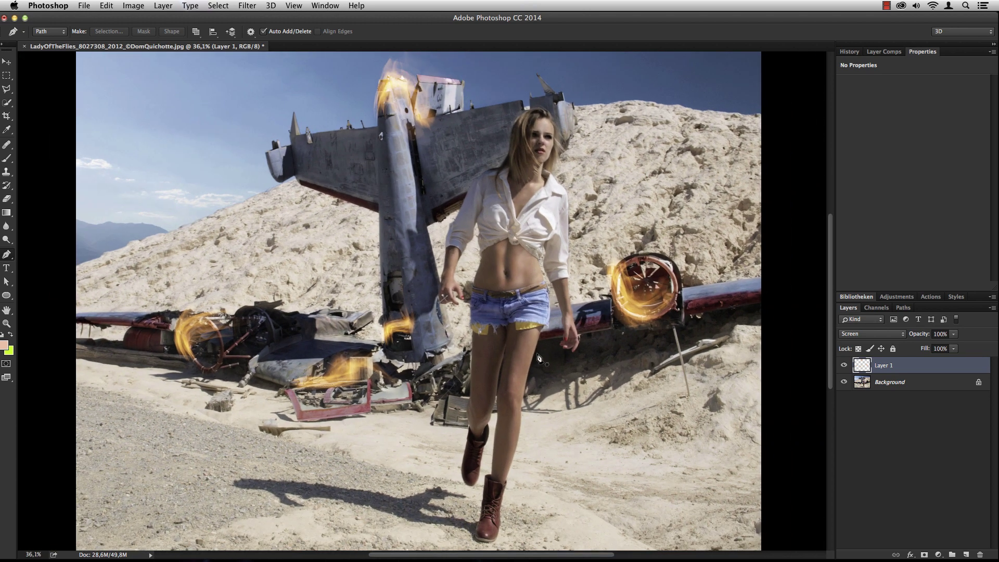
{"action": "left_click", "coordinate": [965, 554]}
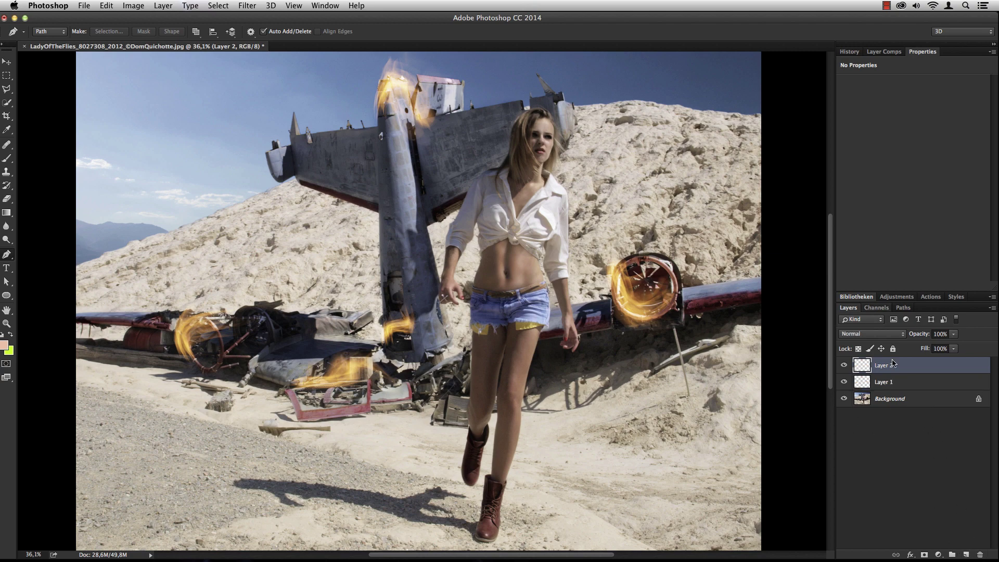
{"action": "left_click", "coordinate": [903, 308]}
{"action": "left_click", "coordinate": [892, 327]}
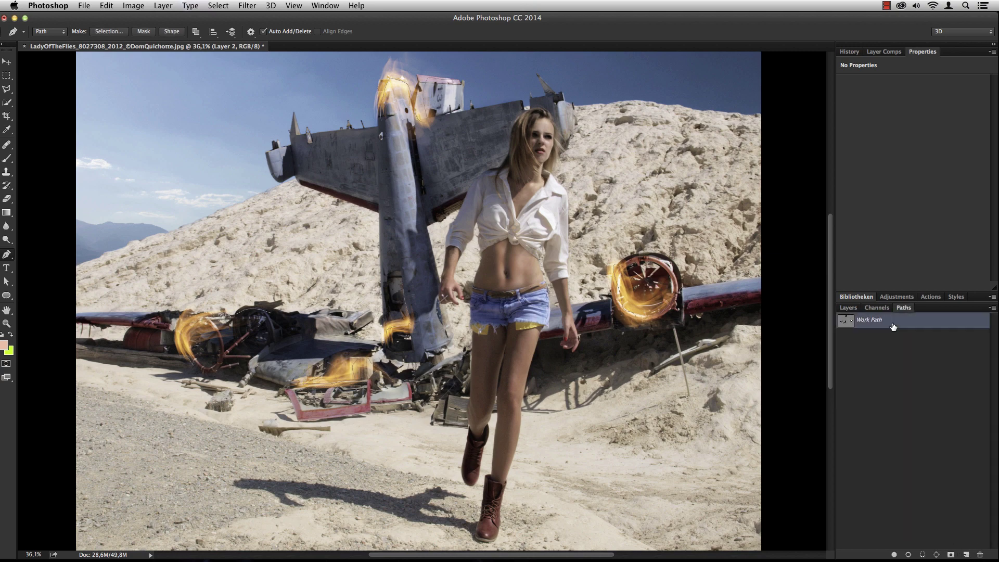
{"action": "left_click", "coordinate": [247, 5]}
{"action": "mouse_move", "coordinate": [301, 180]}
{"action": "left_click", "coordinate": [394, 178]}
{"action": "left_click", "coordinate": [578, 218]}
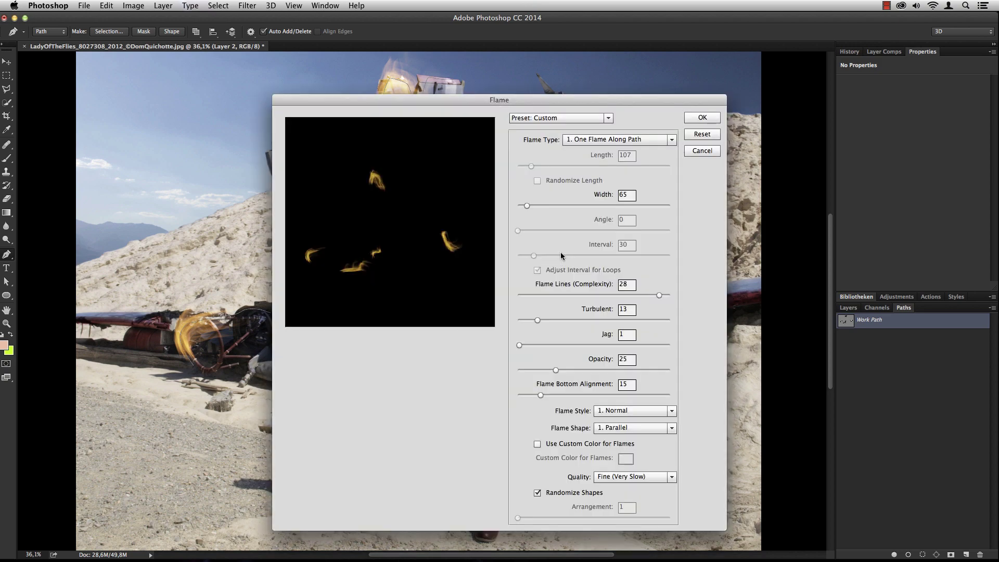
Step: Set the flame type to Multiple Flames Along Path, the length to 140 and the flame bottom alignment to 32
{"action": "left_click", "coordinate": [619, 143]}
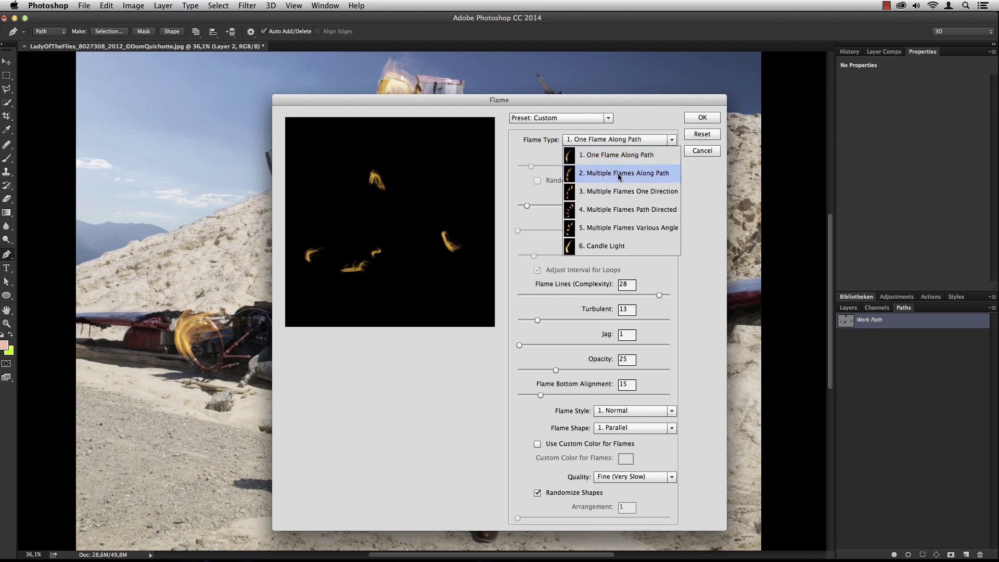
{"action": "left_click", "coordinate": [616, 172]}
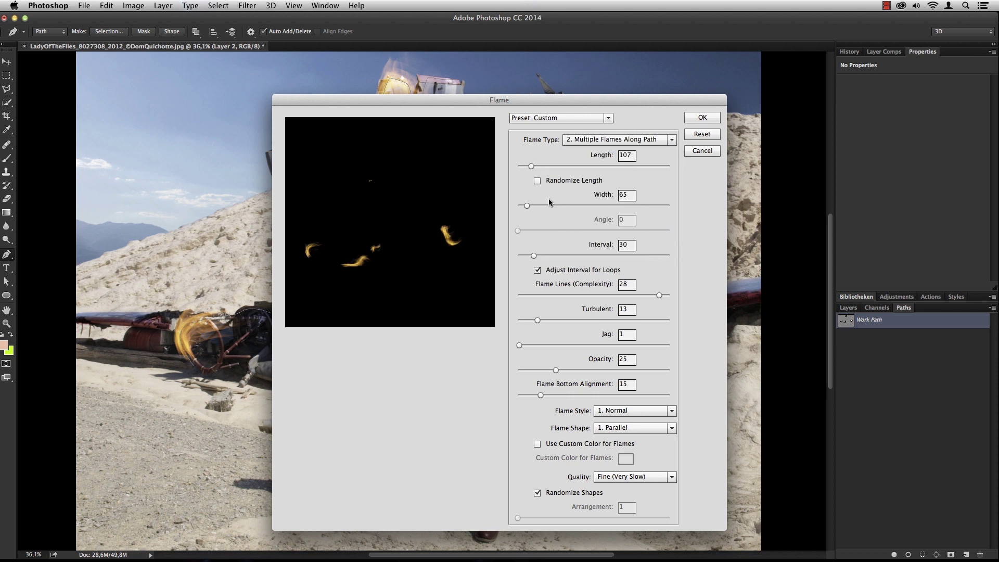
{"action": "left_click_drag", "start_coordinate": [531, 167], "coordinate": [536, 166]}
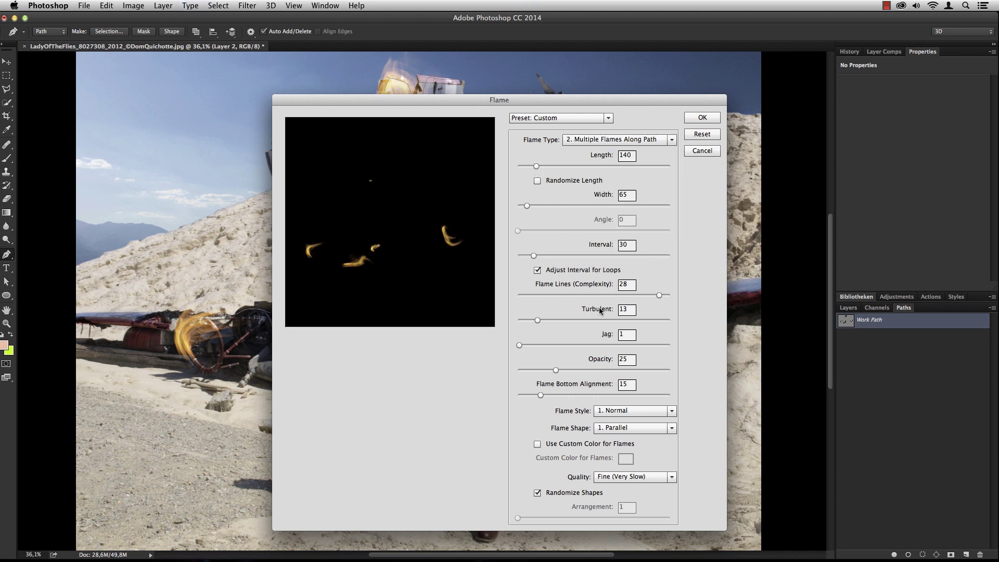
{"action": "left_click_drag", "start_coordinate": [566, 395], "coordinate": [566, 395]}
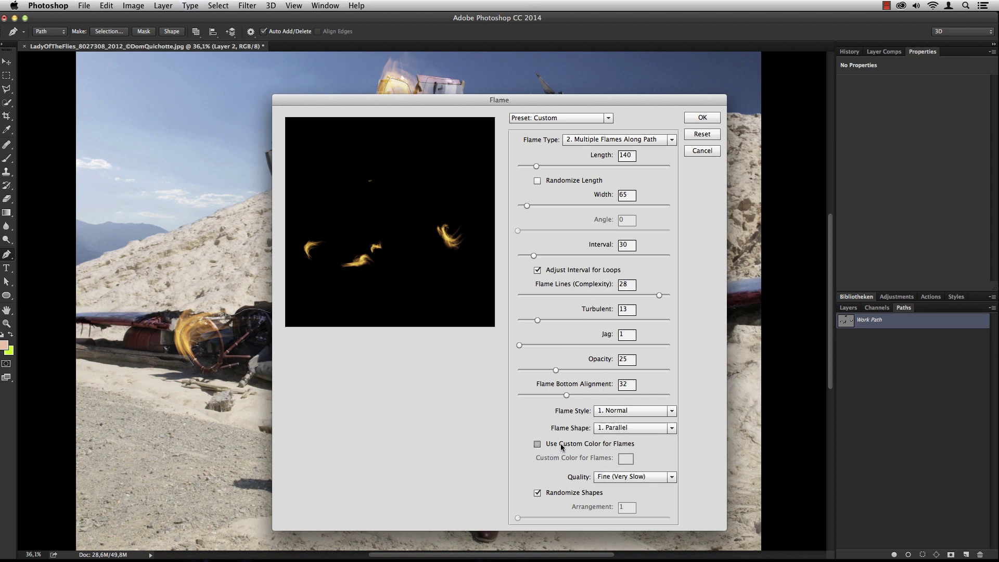
Step: Try a custom flame color and switch it off again, set the flame width to 154, and render the flames
{"action": "left_click", "coordinate": [539, 443]}
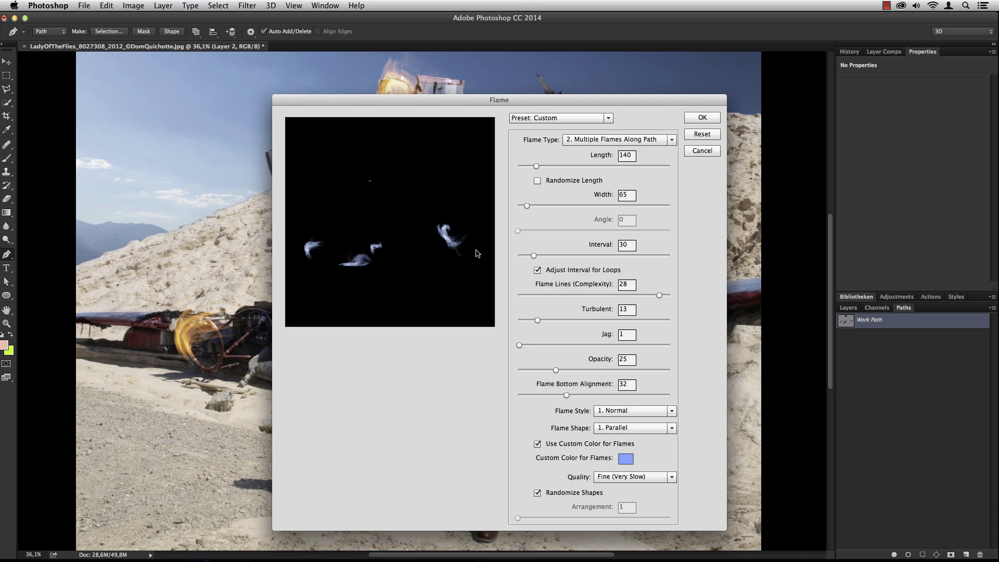
{"action": "left_click", "coordinate": [538, 445]}
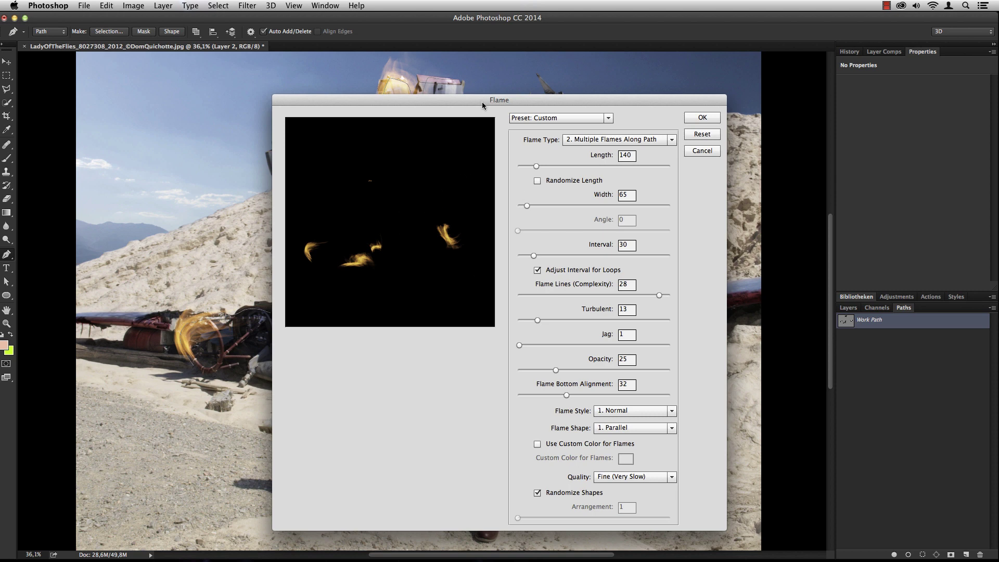
{"action": "left_click_drag", "start_coordinate": [482, 105], "coordinate": [474, 93]}
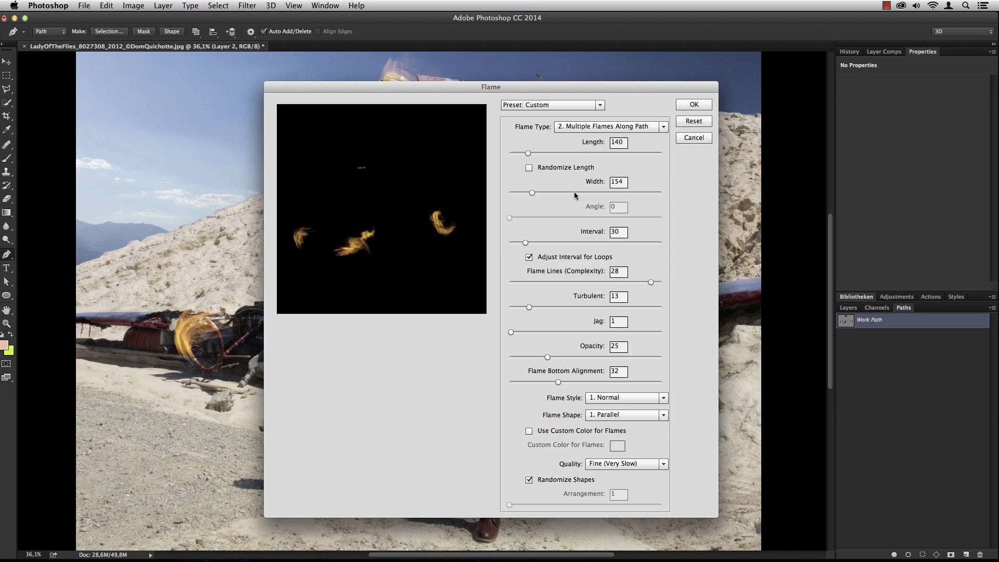
{"action": "left_click", "coordinate": [692, 106]}
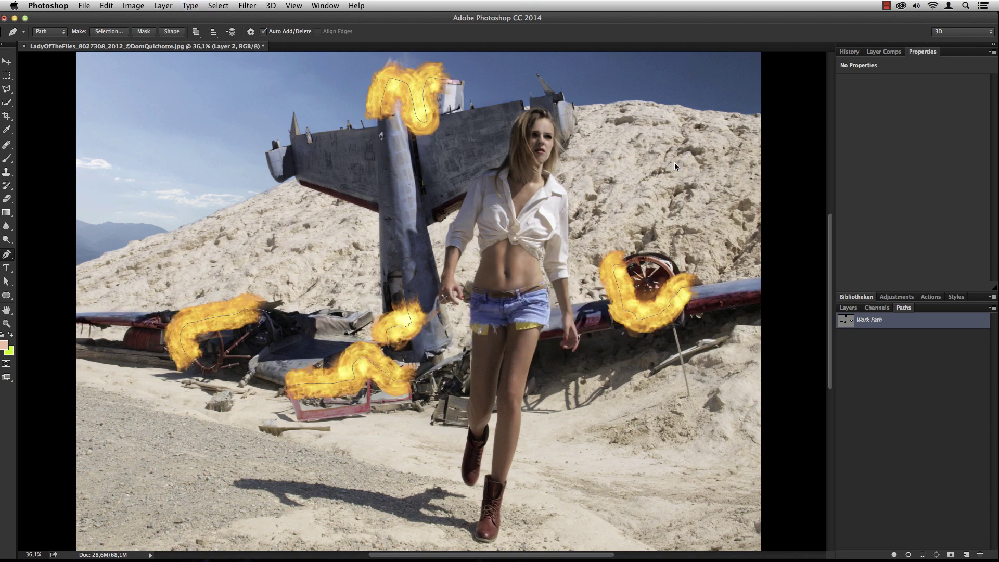
Step: Deselect the work path and return to the new flame layer
{"action": "left_click", "coordinate": [848, 308]}
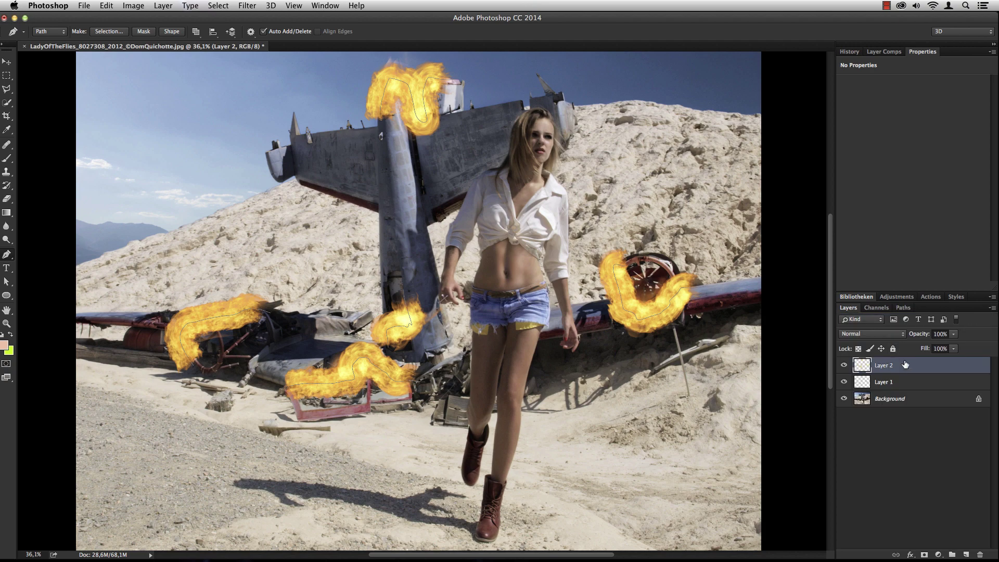
{"action": "left_click", "coordinate": [903, 307]}
{"action": "left_click", "coordinate": [846, 327]}
{"action": "left_click", "coordinate": [848, 307]}
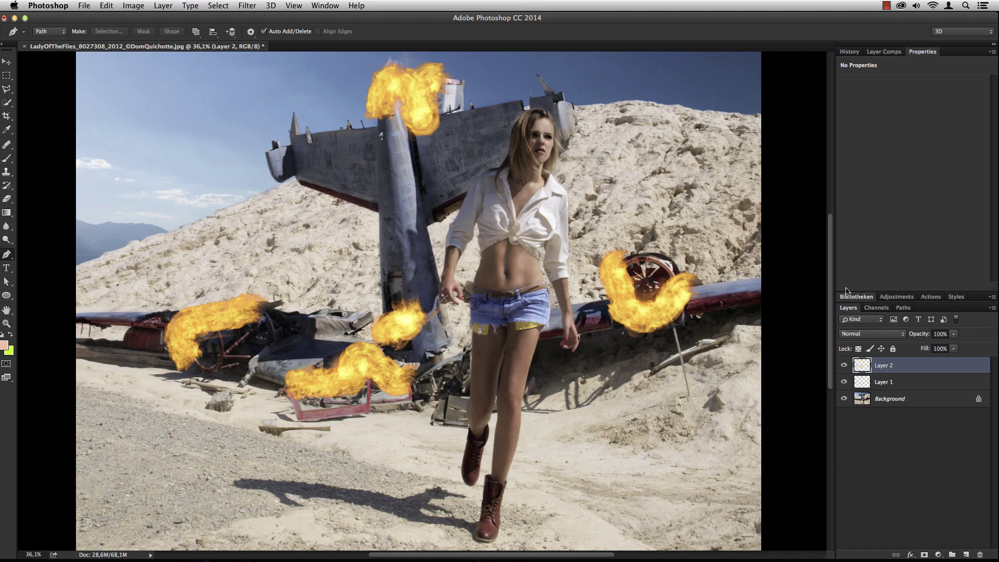
Step: Set the second flame layer's blend mode to Screen and inspect the flames on the wreckage up close
{"action": "left_click", "coordinate": [867, 335]}
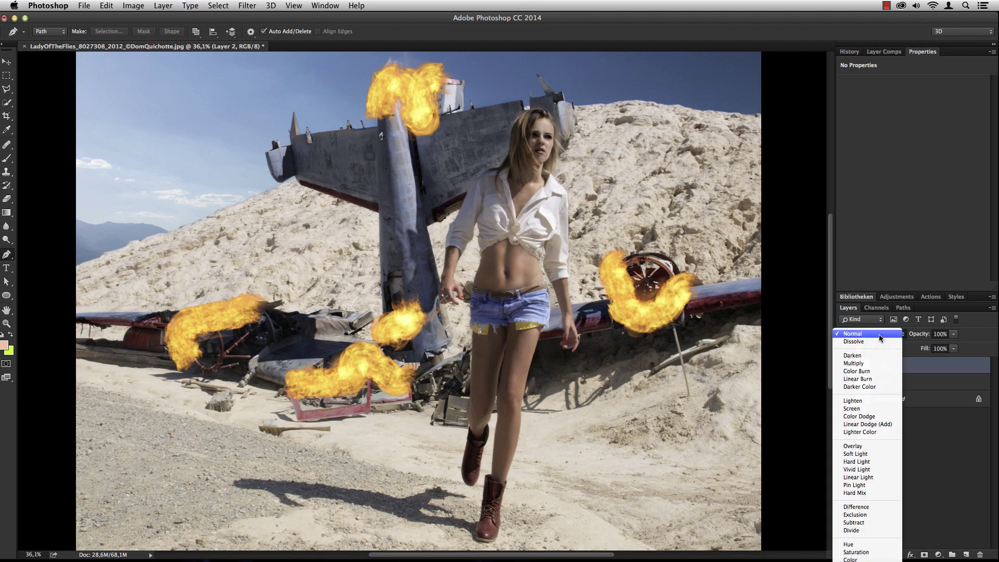
{"action": "left_click", "coordinate": [879, 409]}
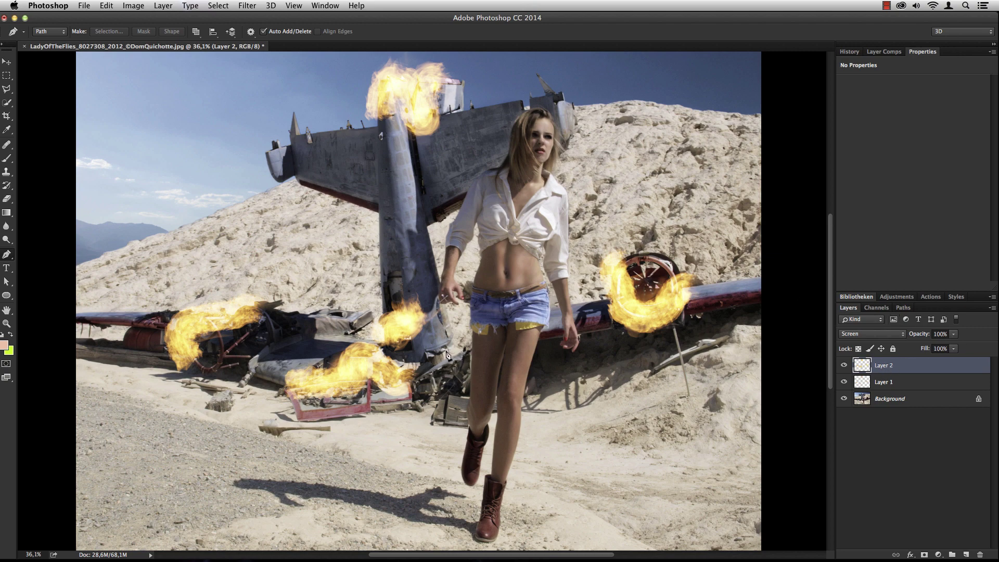
{"action": "scroll", "coordinate": [252, 322], "scroll_direction": "up", "scroll_amount": 5}
{"action": "scroll", "coordinate": [319, 399], "scroll_direction": "down", "scroll_amount": 3}
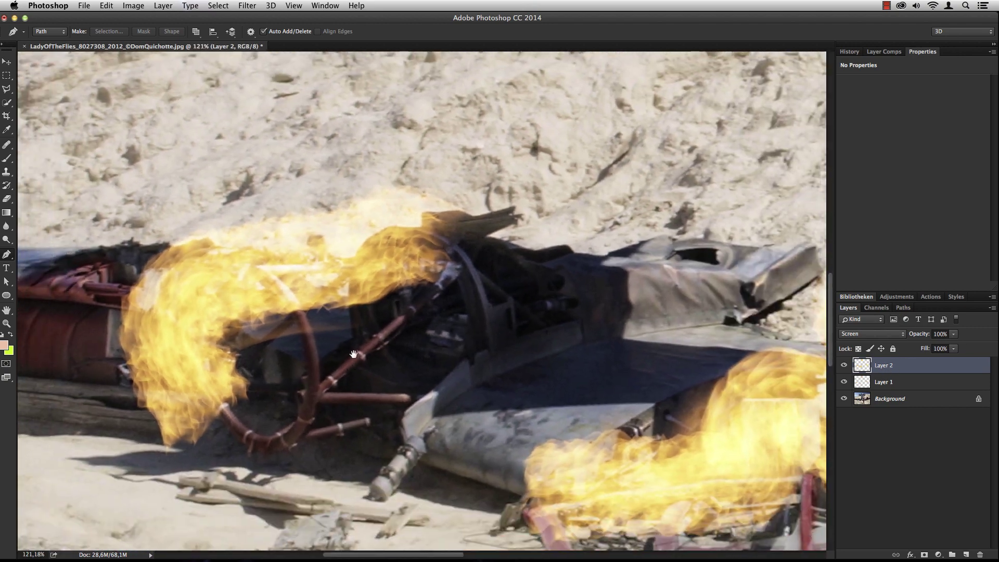
{"action": "scroll", "coordinate": [434, 341], "scroll_direction": "down", "scroll_amount": 2}
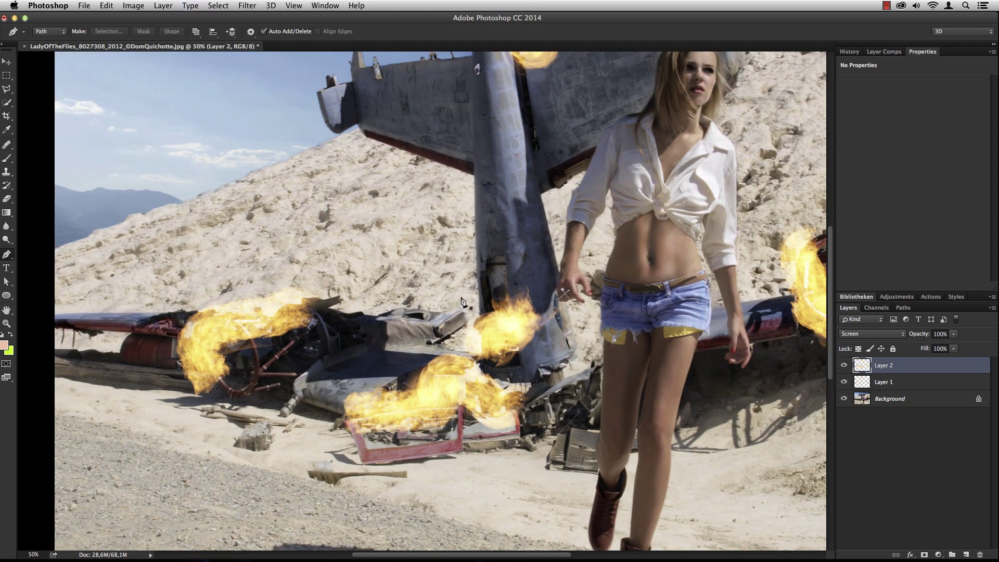
{"action": "scroll", "coordinate": [462, 301], "scroll_direction": "down", "scroll_amount": 2}
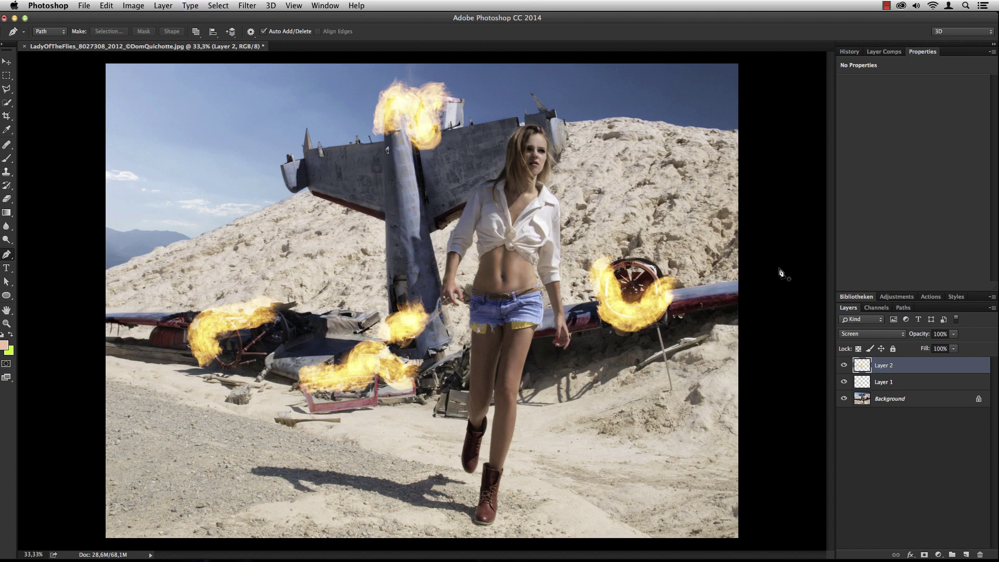
Step: Add a layer mask to the second flame layer and paint black with a smaller brush over part of the lower wreckage flame
{"action": "left_click", "coordinate": [923, 554]}
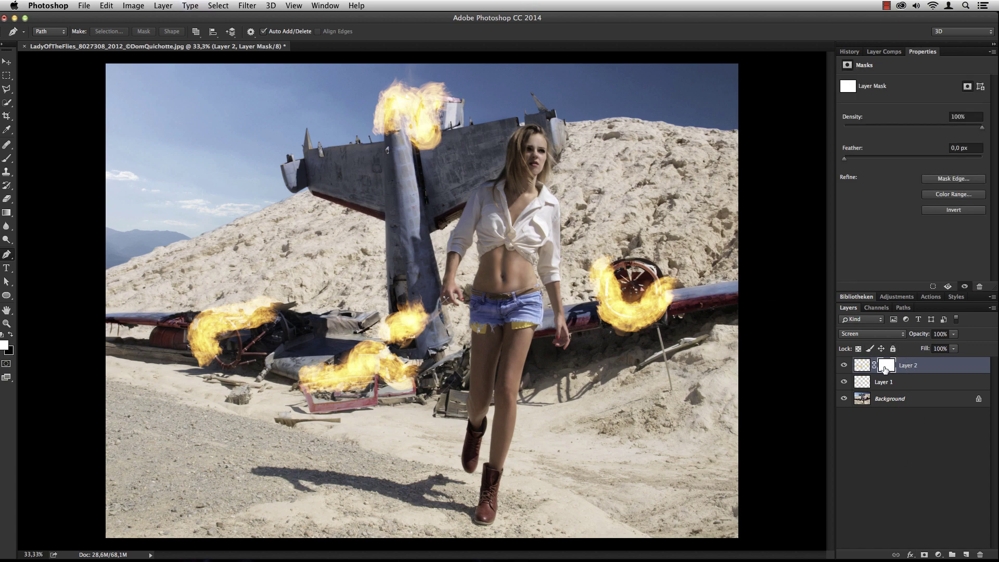
{"action": "key", "text": "b"}
{"action": "key", "text": "x"}
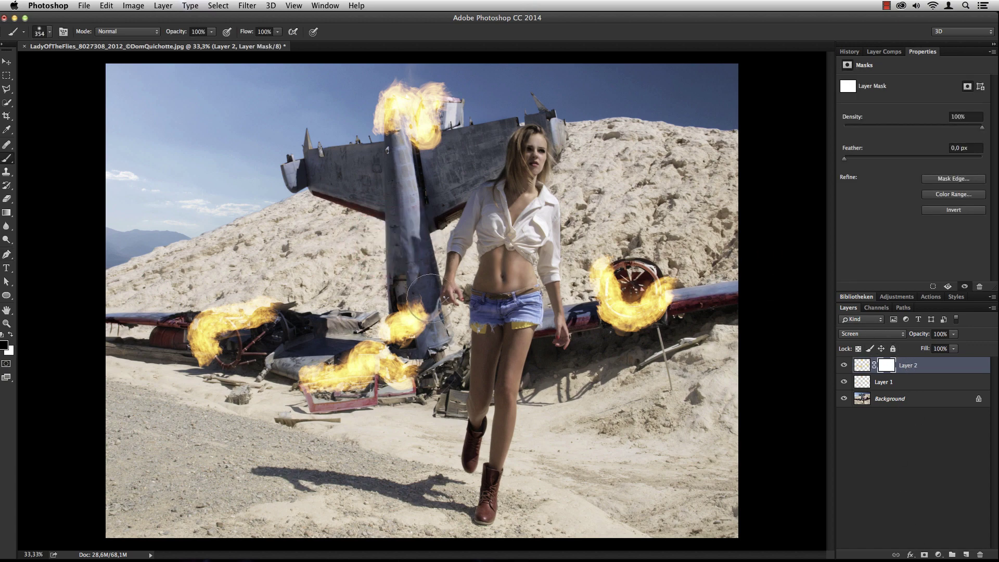
{"action": "key", "text": "bracketleft"}
{"action": "key", "text": "bracketleft"}
{"action": "key", "text": "bracketleft"}
{"action": "mouse_move", "coordinate": [398, 382]}
{"action": "left_mouse_down"}
{"action": "mouse_move", "coordinate": [371, 373]}
{"action": "mouse_move", "coordinate": [416, 375]}
{"action": "mouse_move", "coordinate": [399, 353]}
{"action": "mouse_move", "coordinate": [380, 376]}
{"action": "mouse_move", "coordinate": [394, 388]}
{"action": "mouse_move", "coordinate": [393, 370]}
{"action": "left_mouse_up"}
Step: Enlarge the brush to 421 and mask out the excess flames around the round engine with black
{"action": "key", "text": "x"}
{"action": "key", "text": "x"}
{"action": "key", "text": "x"}
{"action": "key", "text": "bracketright"}
{"action": "key", "text": "bracketright"}
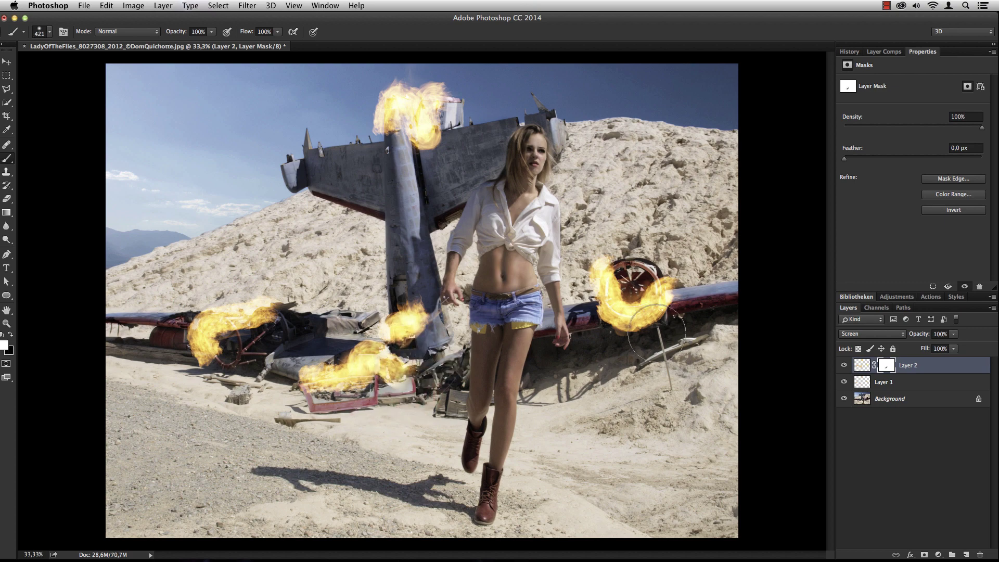
Step: Mask out part of the flames at the top of the upright plane tail with black
{"action": "key", "text": "x"}
{"action": "mouse_move", "coordinate": [604, 275]}
{"action": "left_mouse_down"}
{"action": "mouse_move", "coordinate": [632, 296]}
{"action": "mouse_move", "coordinate": [676, 286]}
{"action": "left_mouse_up"}
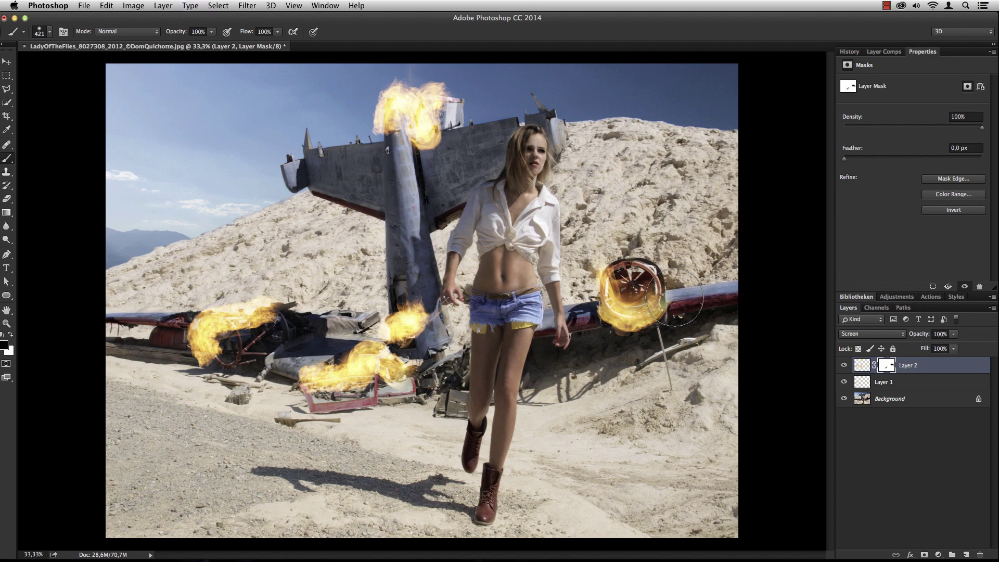
{"action": "key", "text": "x"}
{"action": "key", "text": "x"}
{"action": "mouse_move", "coordinate": [411, 112]}
{"action": "left_mouse_down"}
{"action": "mouse_move", "coordinate": [385, 89]}
{"action": "mouse_move", "coordinate": [398, 144]}
{"action": "mouse_move", "coordinate": [386, 106]}
{"action": "left_mouse_up"}
{"action": "key", "text": "x"}
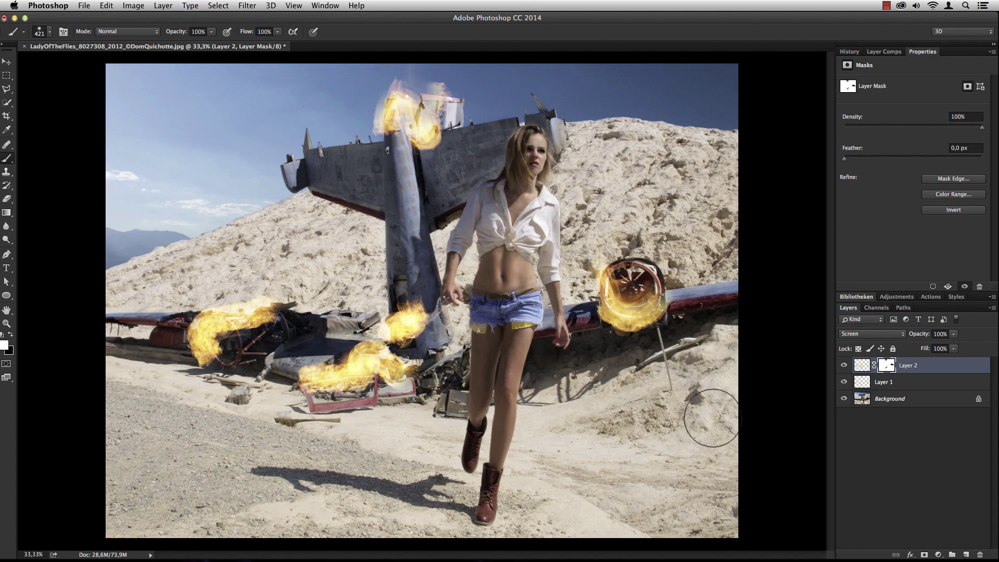